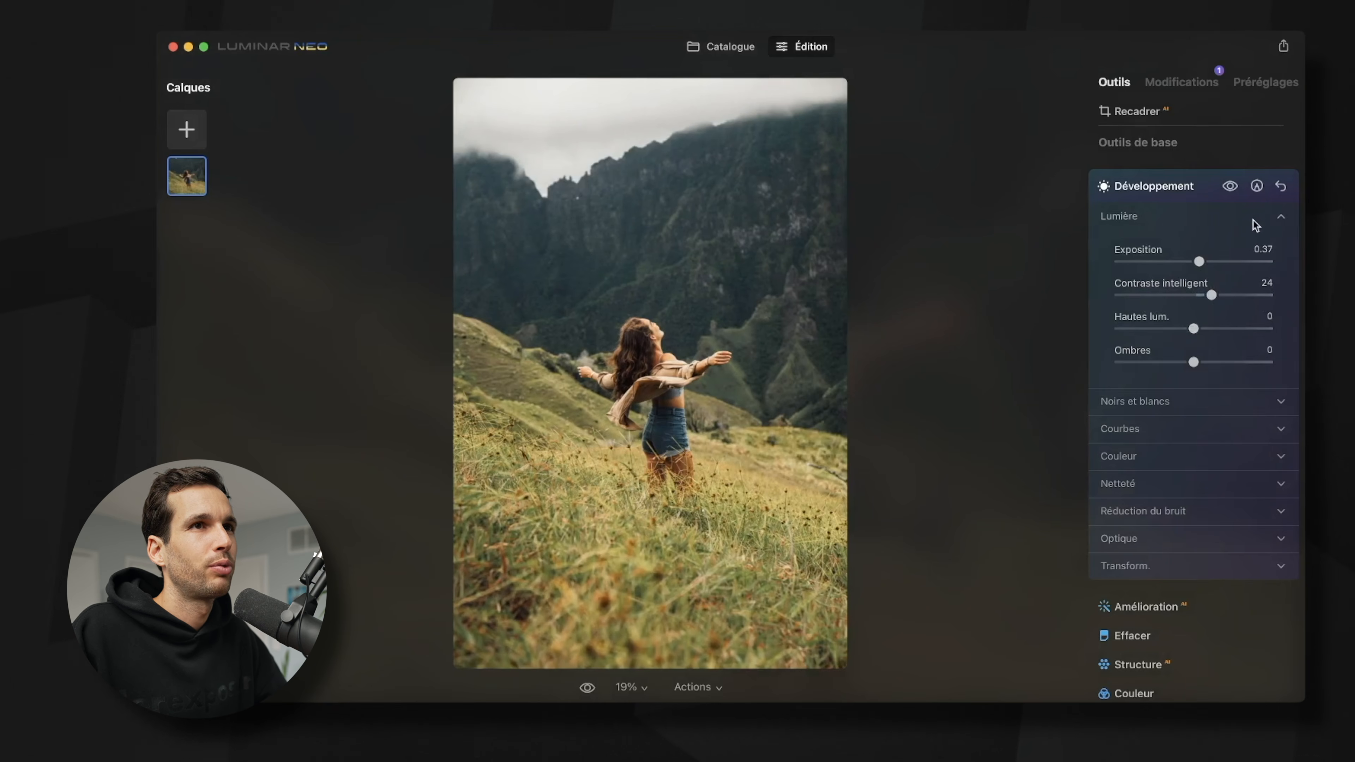
Step: Compare the photo with and without the Développement adjustments by toggling their preview several times
left_click(1234, 187)
left_click(1234, 187)
left_click(1234, 187)
left_click(1234, 187)
left_click(1234, 187)
left_click(1234, 187)
Step: Lower the photo's Exposition to 0.22 in the Développement light settings
scroll(1162, 421, "down", 1)
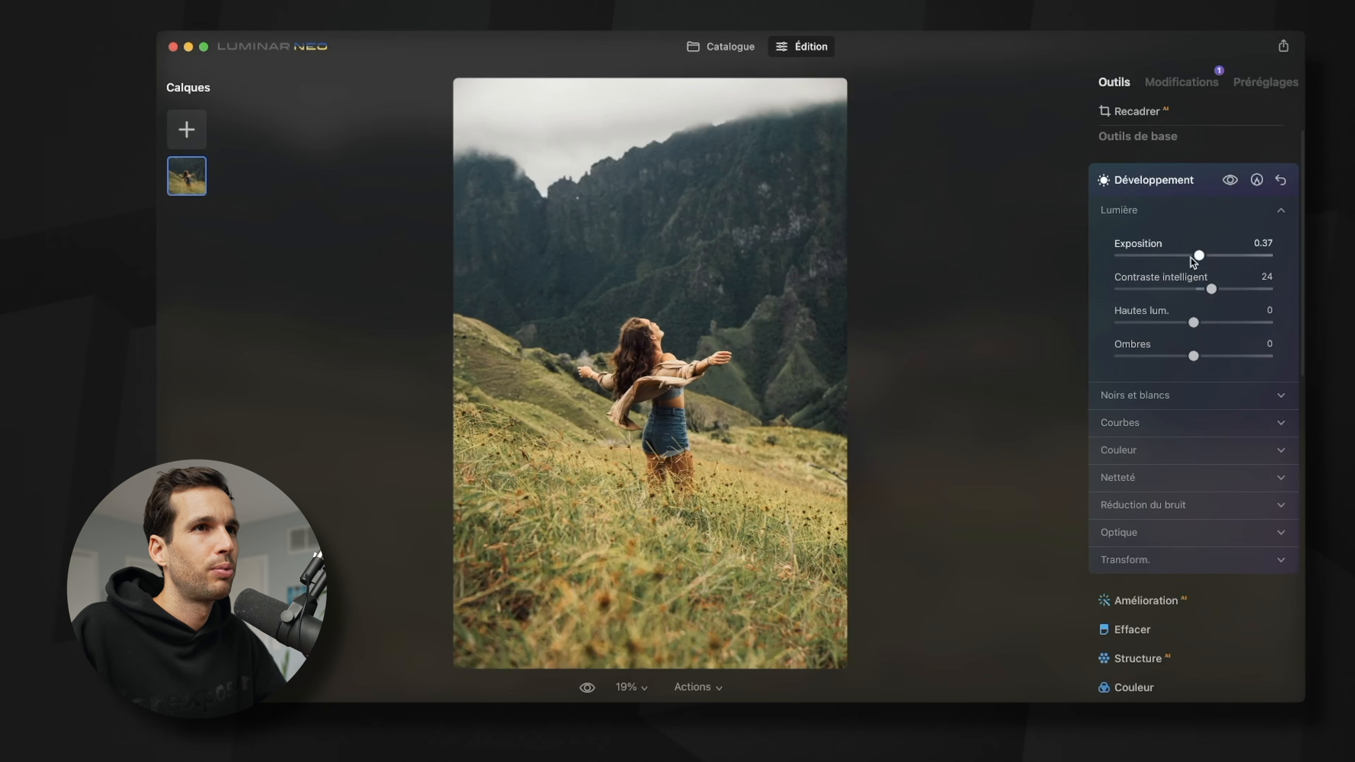
left_click_drag(1199, 257, 1198, 256)
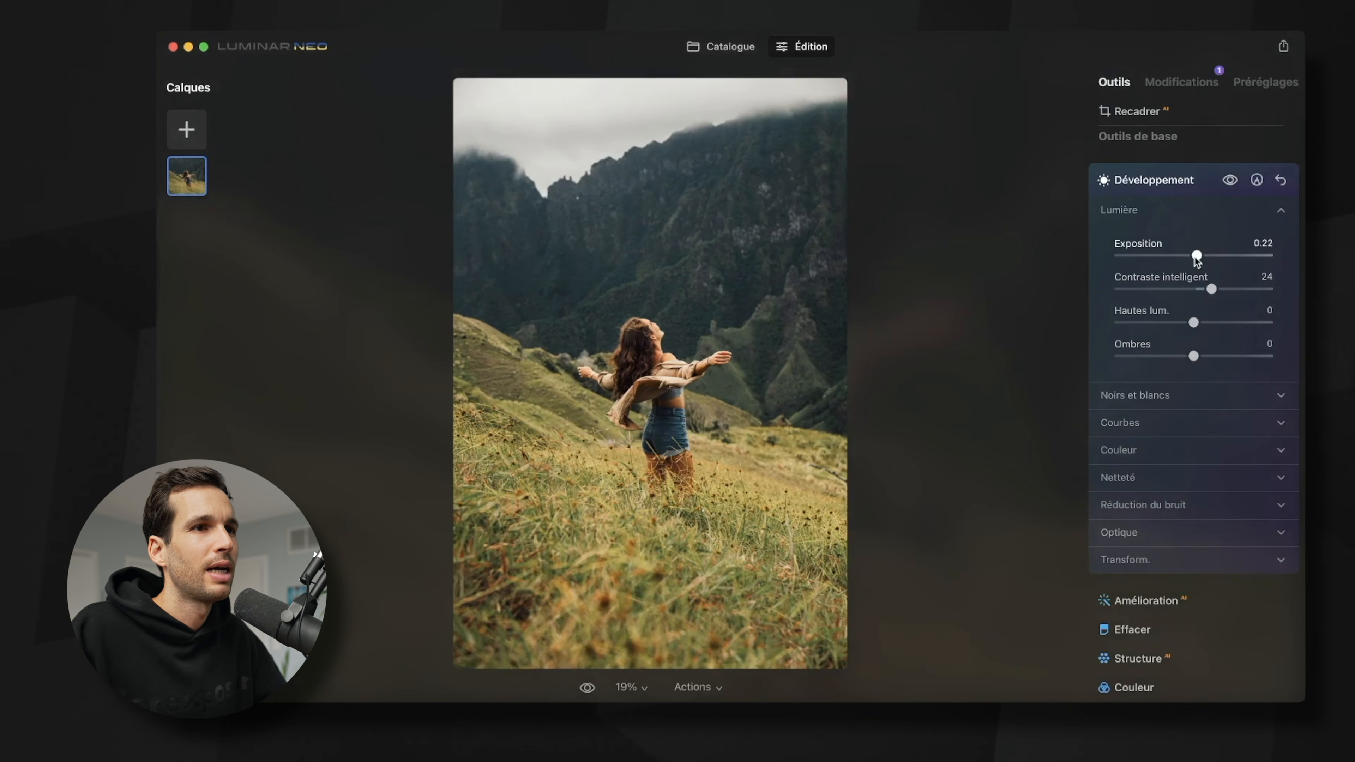
Step: Try brighter and darker foregrounds with the Rééclairage tool and settle Luminosité proche at -67
scroll(1164, 449, "down", 5)
scroll(1158, 583, "down", 6)
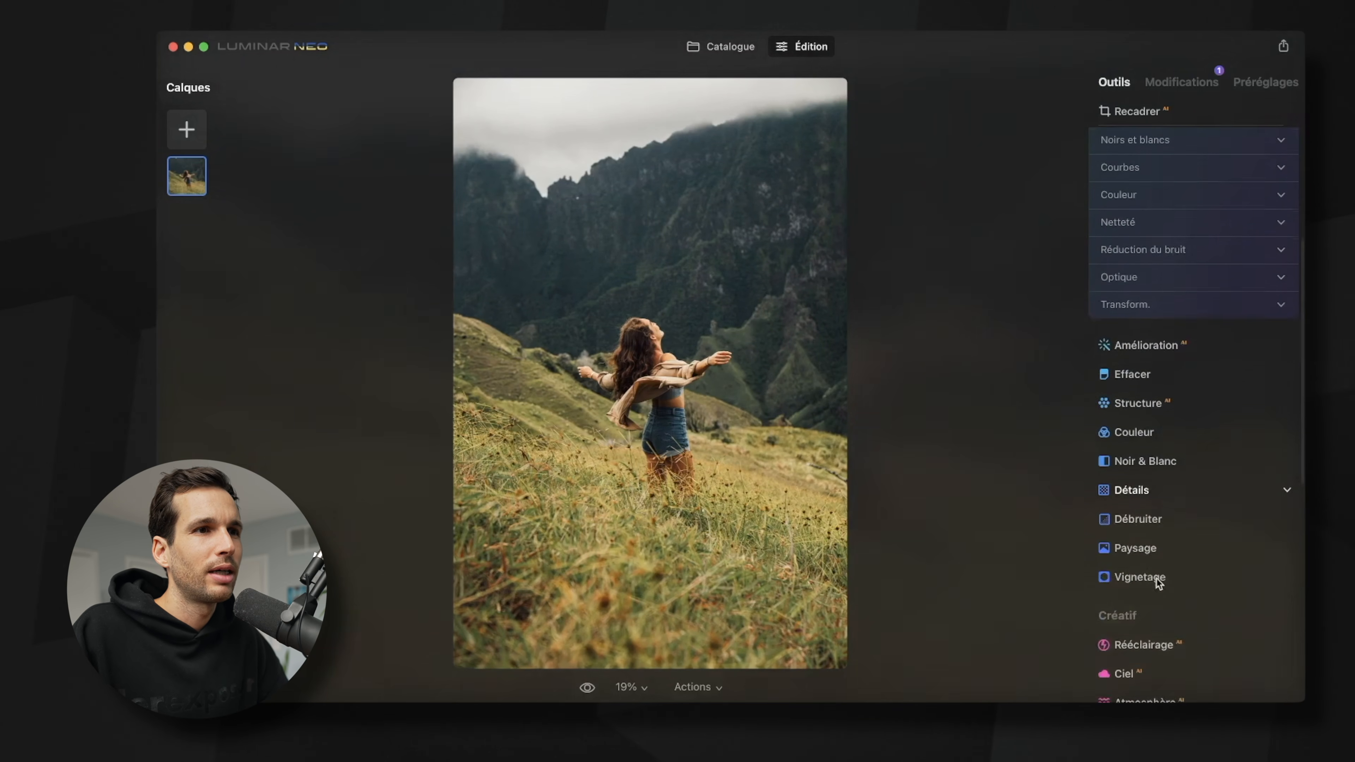
left_click(1145, 516)
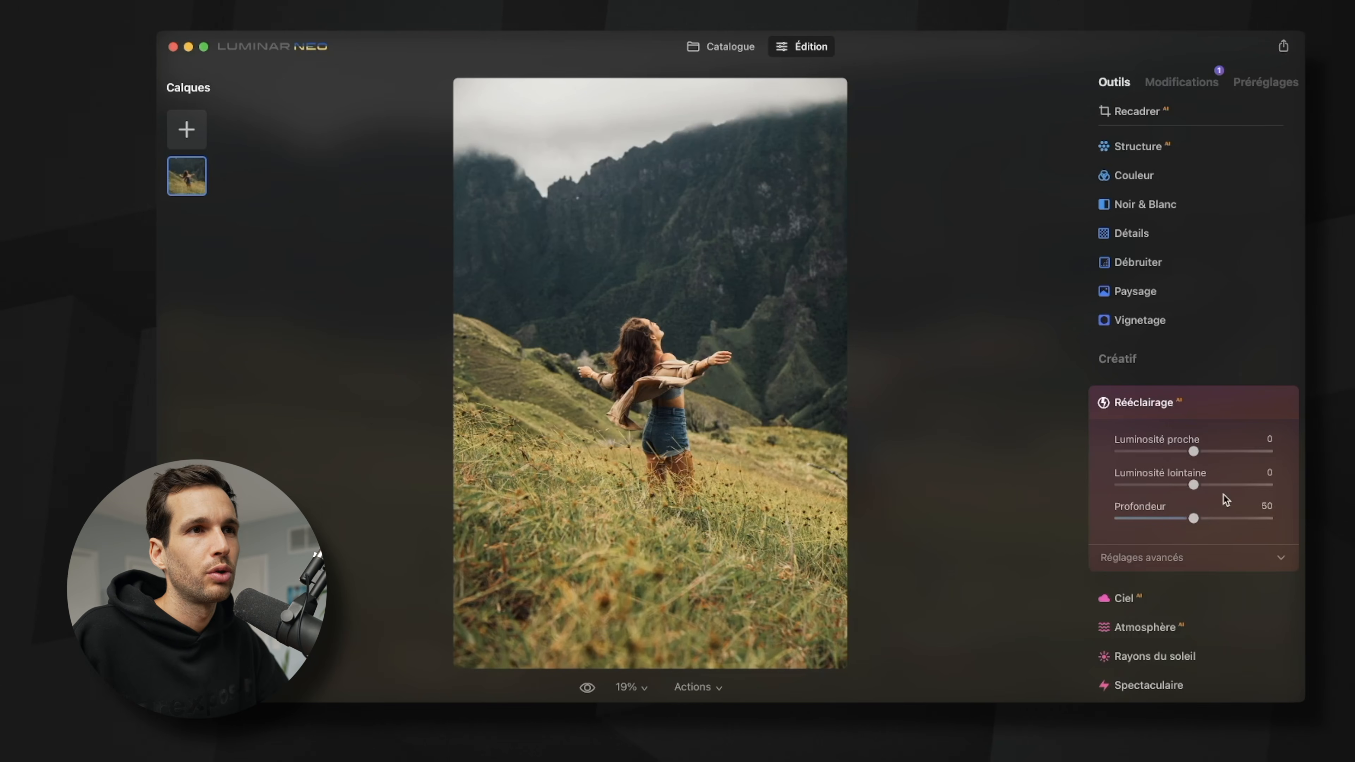
left_click_drag(1194, 451, 1162, 451)
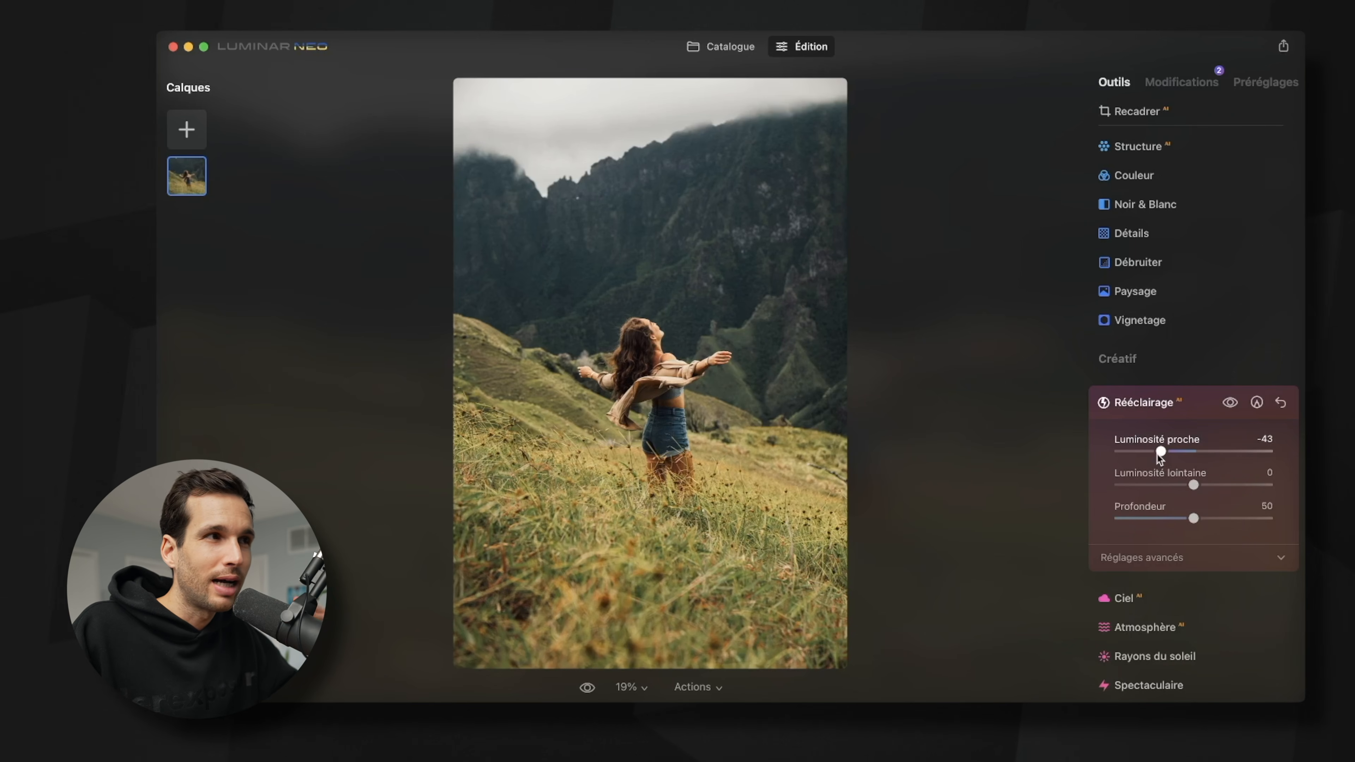
left_click_drag(1161, 453, 1263, 452)
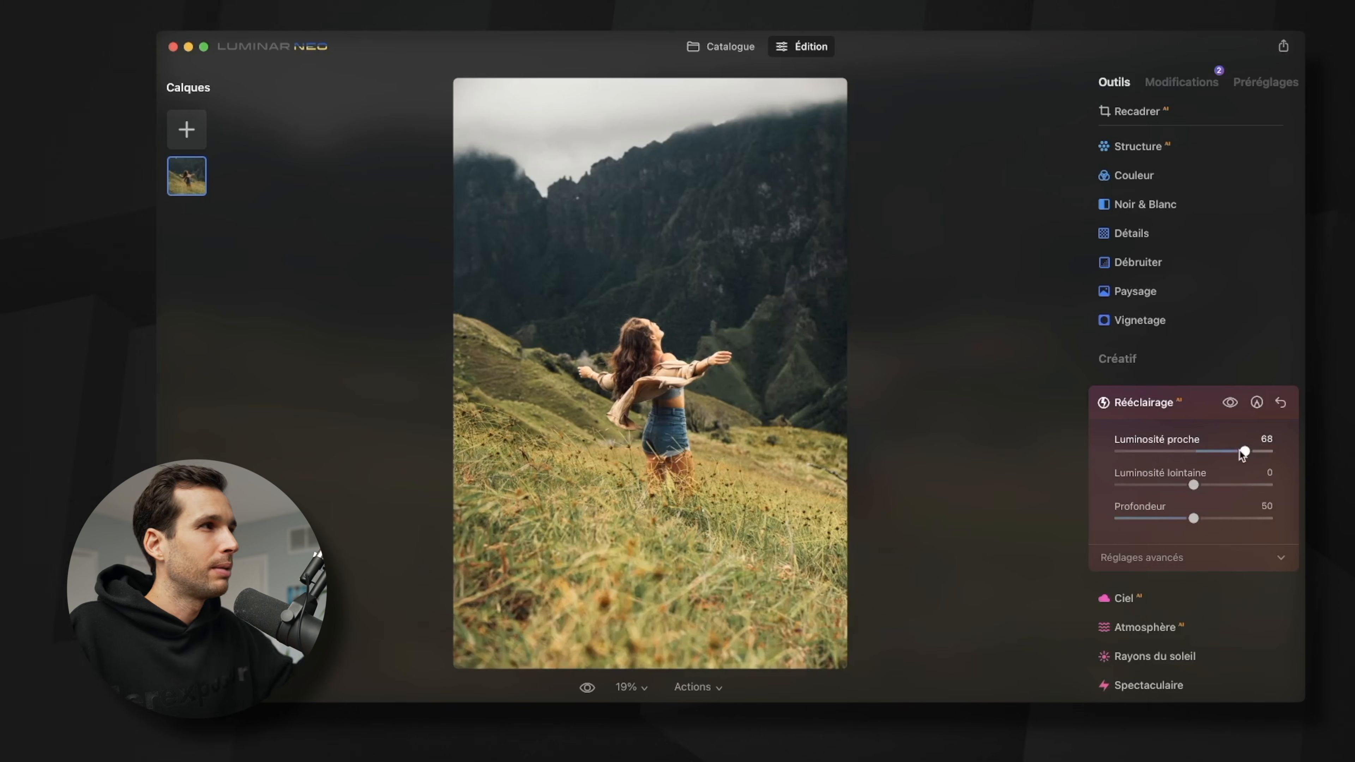
left_click_drag(1245, 452, 1128, 459)
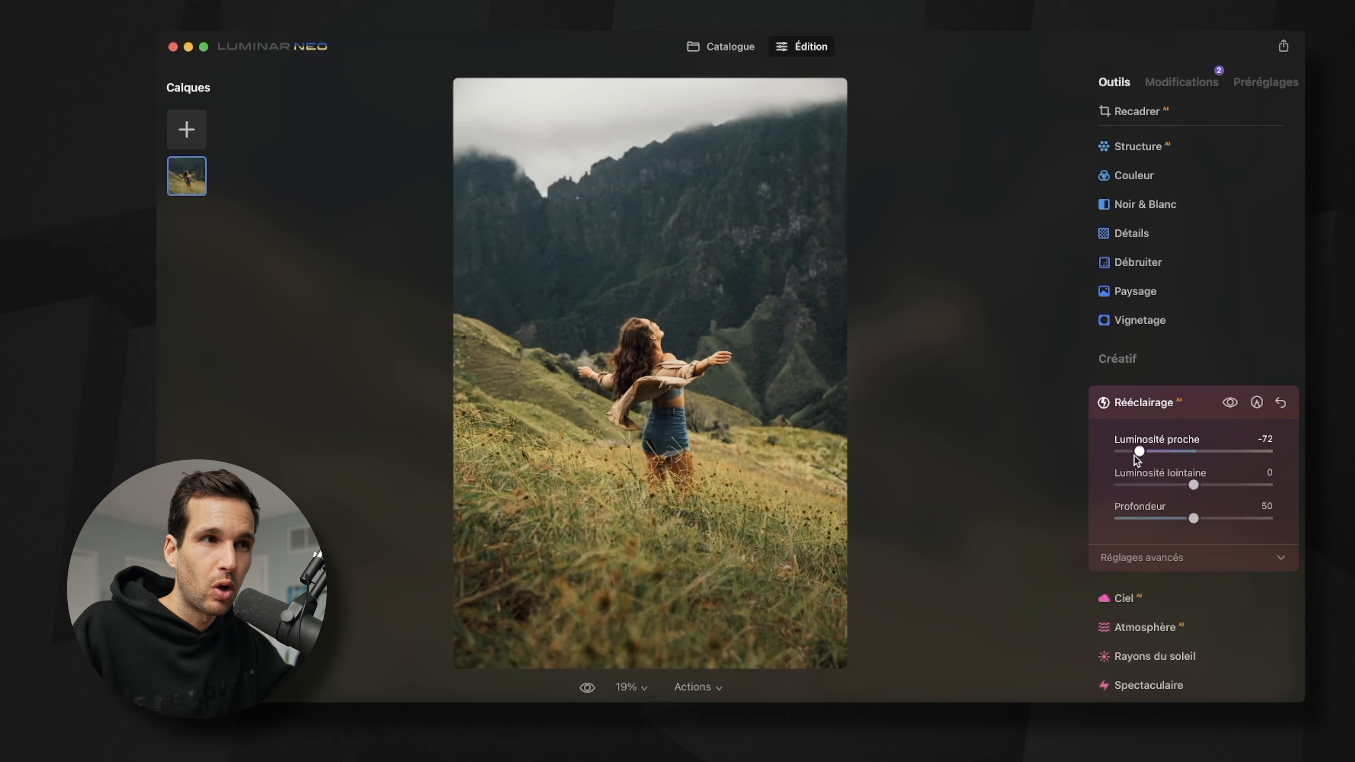
left_click_drag(1135, 456, 1247, 461)
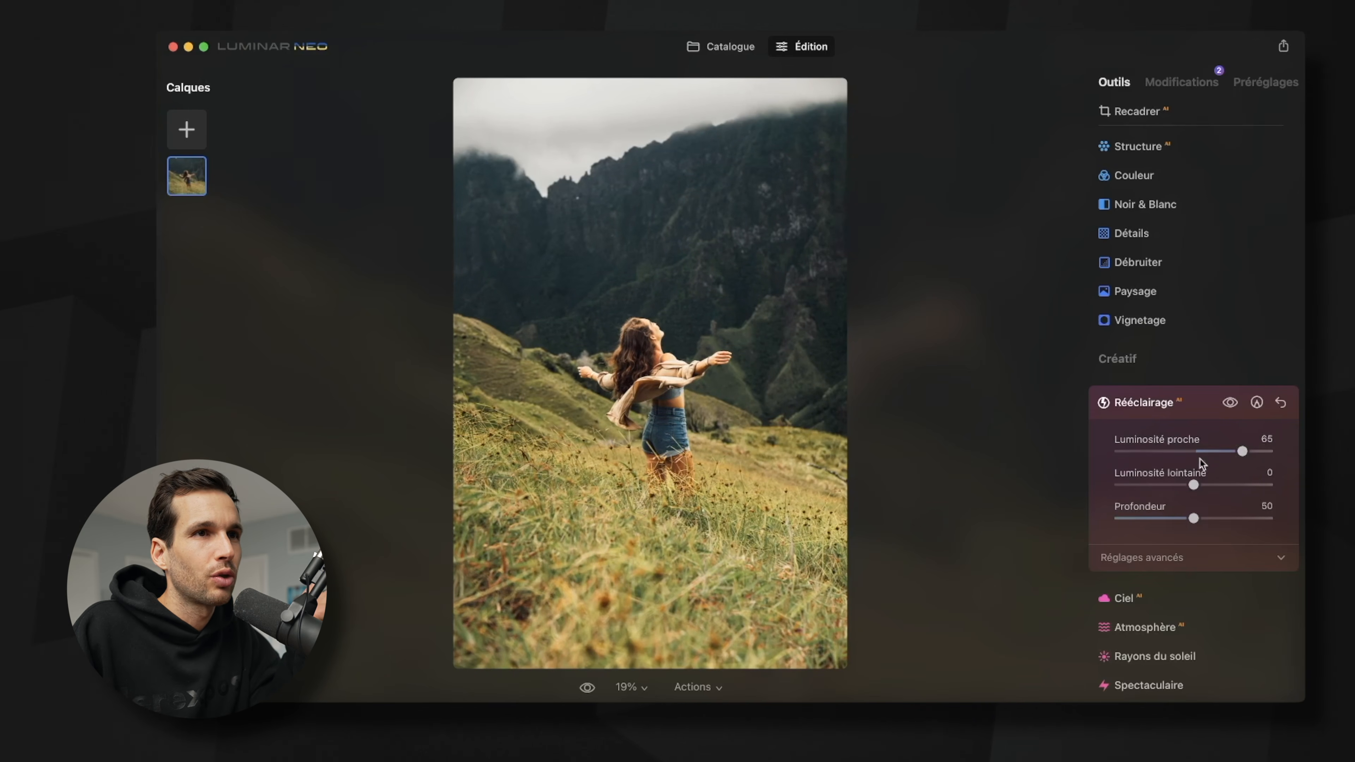
left_click_drag(1242, 451, 1130, 454)
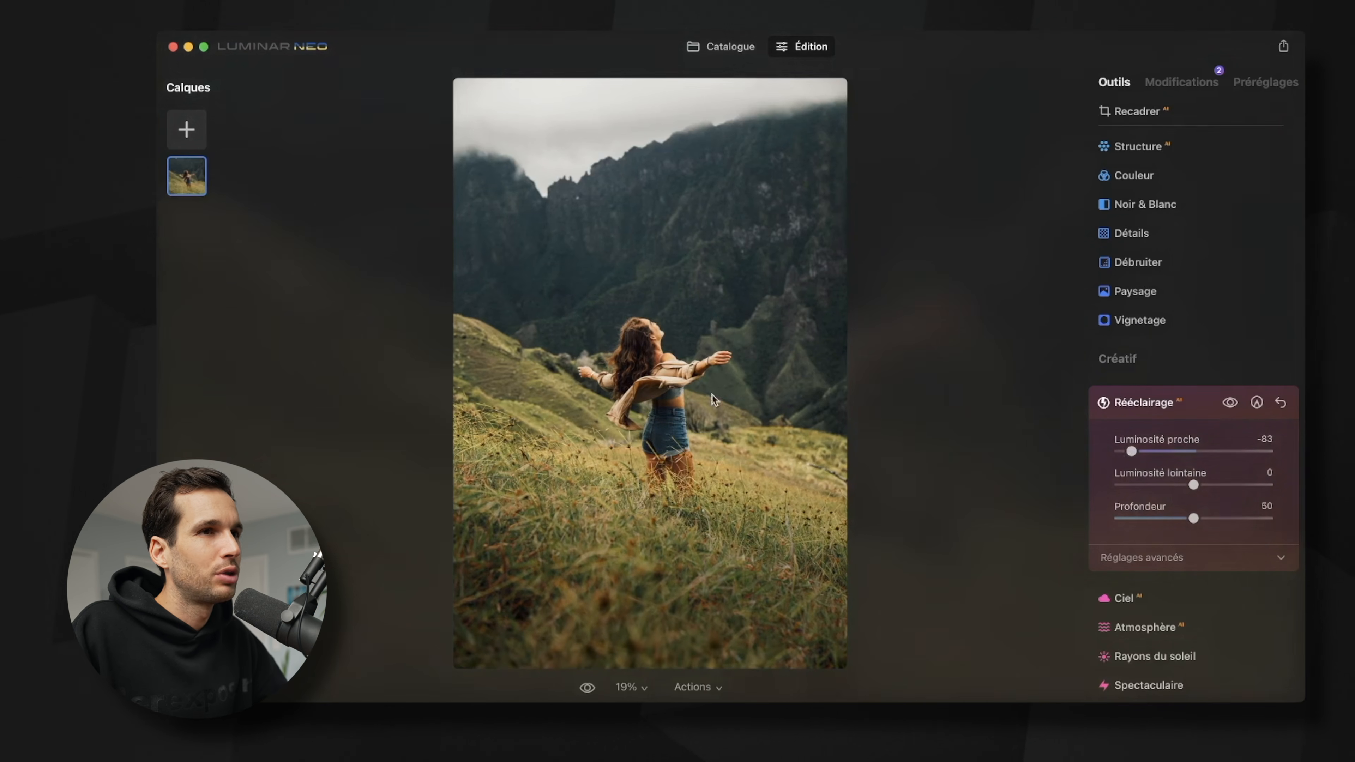
left_click_drag(1132, 454, 1144, 456)
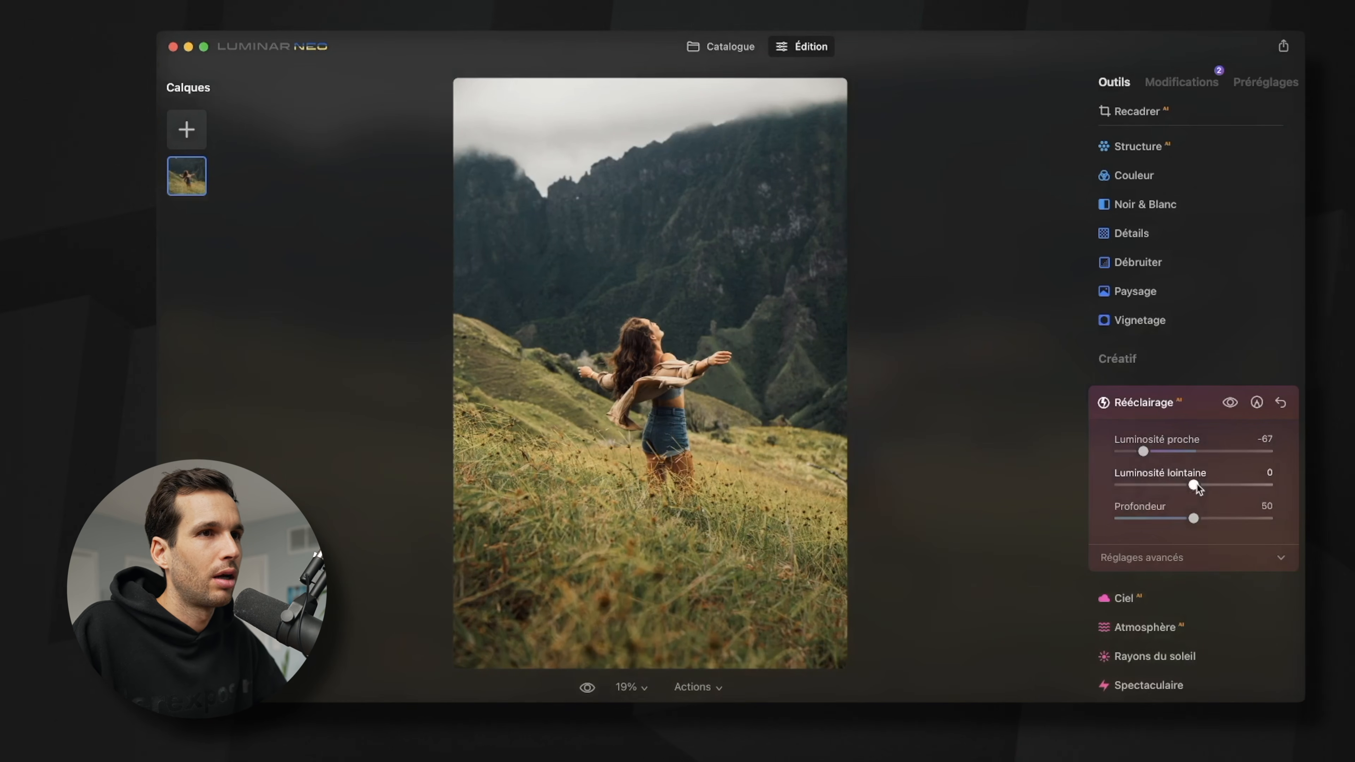
Step: Try darkening the background in Rééclairage, return Luminosité lointaine to 0, and set Profondeur to 30
left_click_drag(1202, 485, 1137, 494)
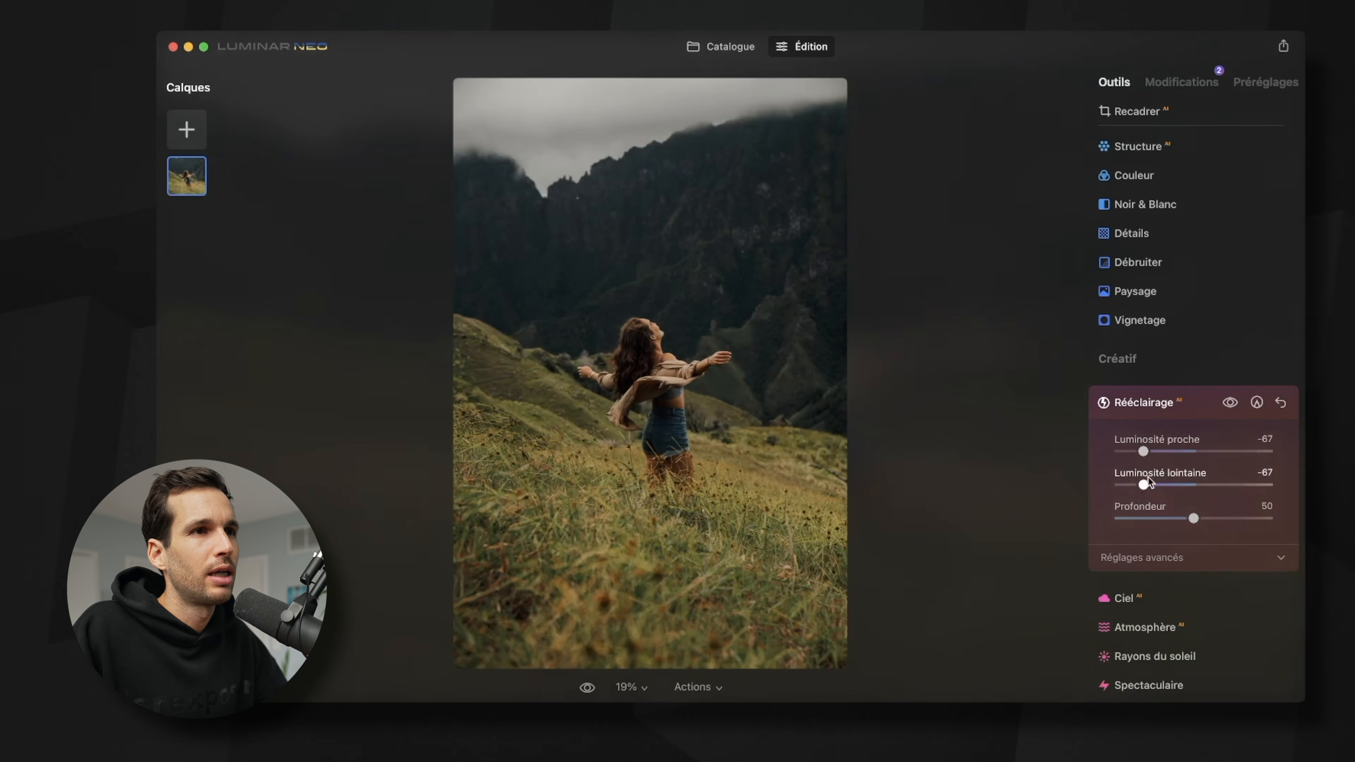
left_click_drag(1146, 483, 970, 522)
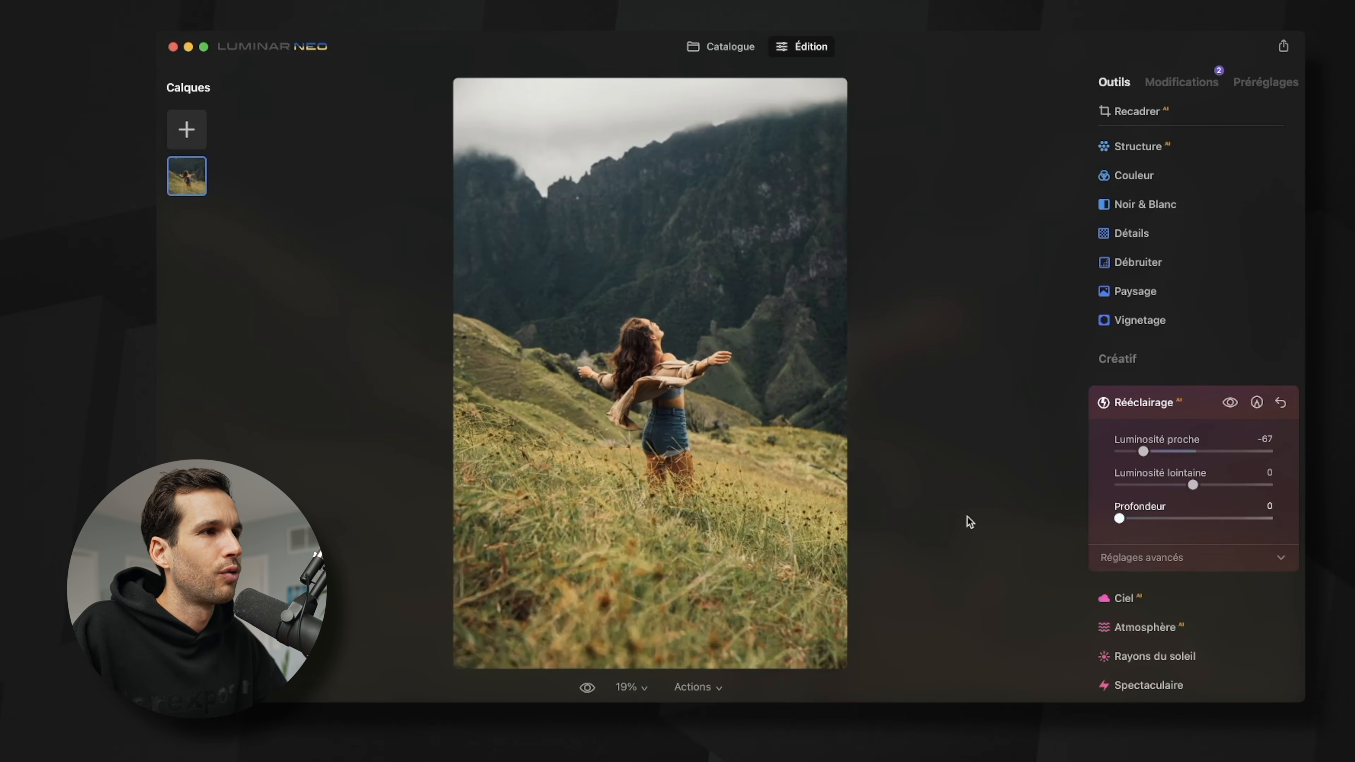
mouse_move(1142, 517)
left_mouse_down()
mouse_move(1258, 519)
mouse_move(1145, 523)
mouse_move(1156, 520)
left_mouse_up()
Step: Set Réduire le halo to 31 in the advanced Rééclairage settings and readjust Profondeur to 27
left_click(1282, 559)
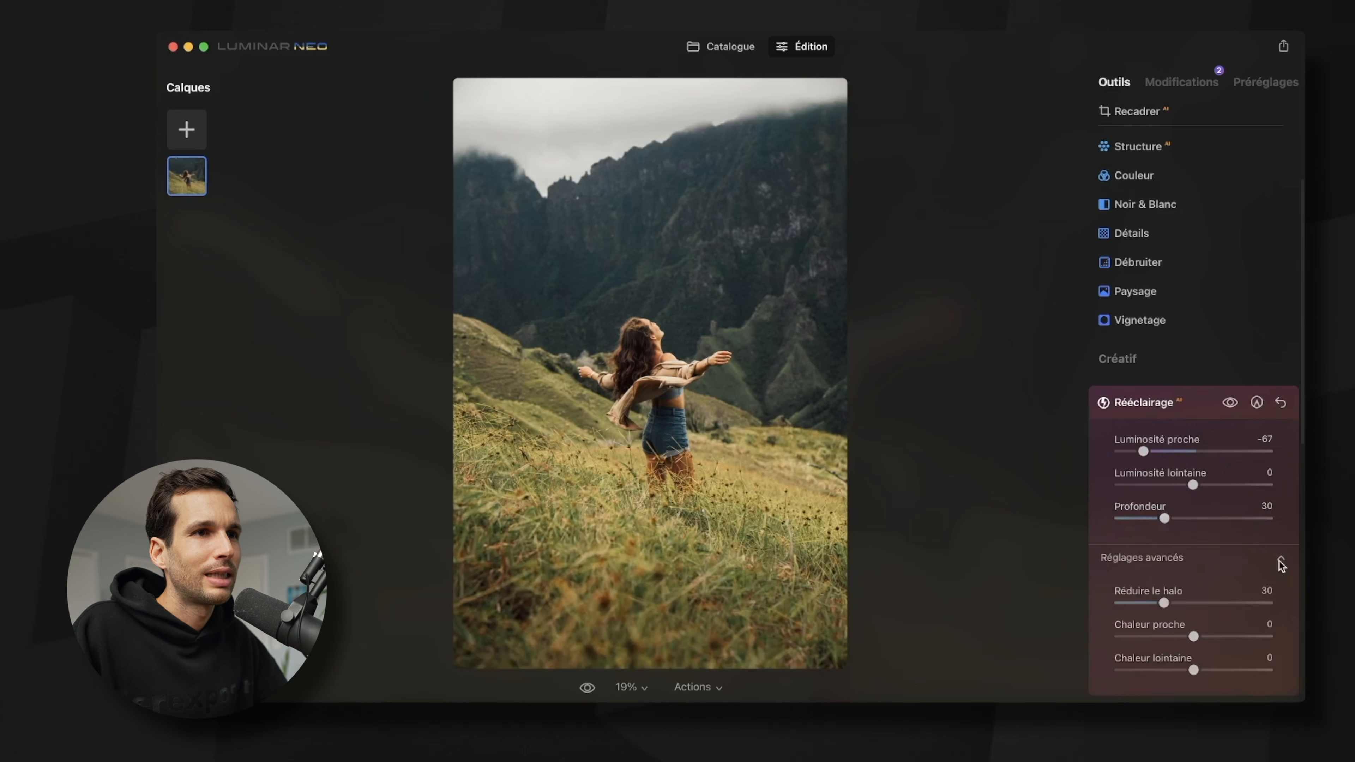
scroll(1277, 563, "down", 2)
left_click_drag(1126, 490, 1161, 505)
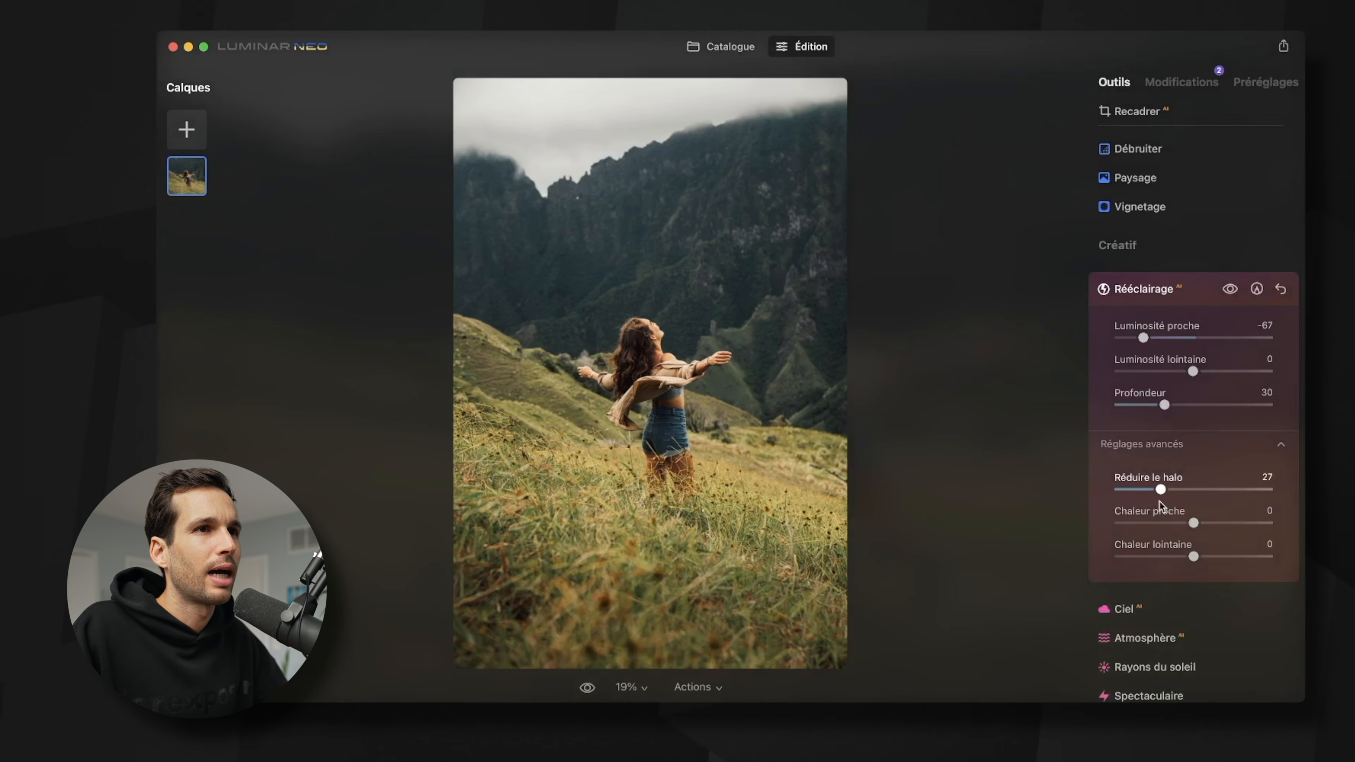
left_click_drag(1165, 405, 1251, 408)
mouse_move(1162, 490)
left_mouse_down()
mouse_move(1199, 496)
mouse_move(1177, 493)
left_mouse_up()
left_click_drag(1251, 407, 1158, 415)
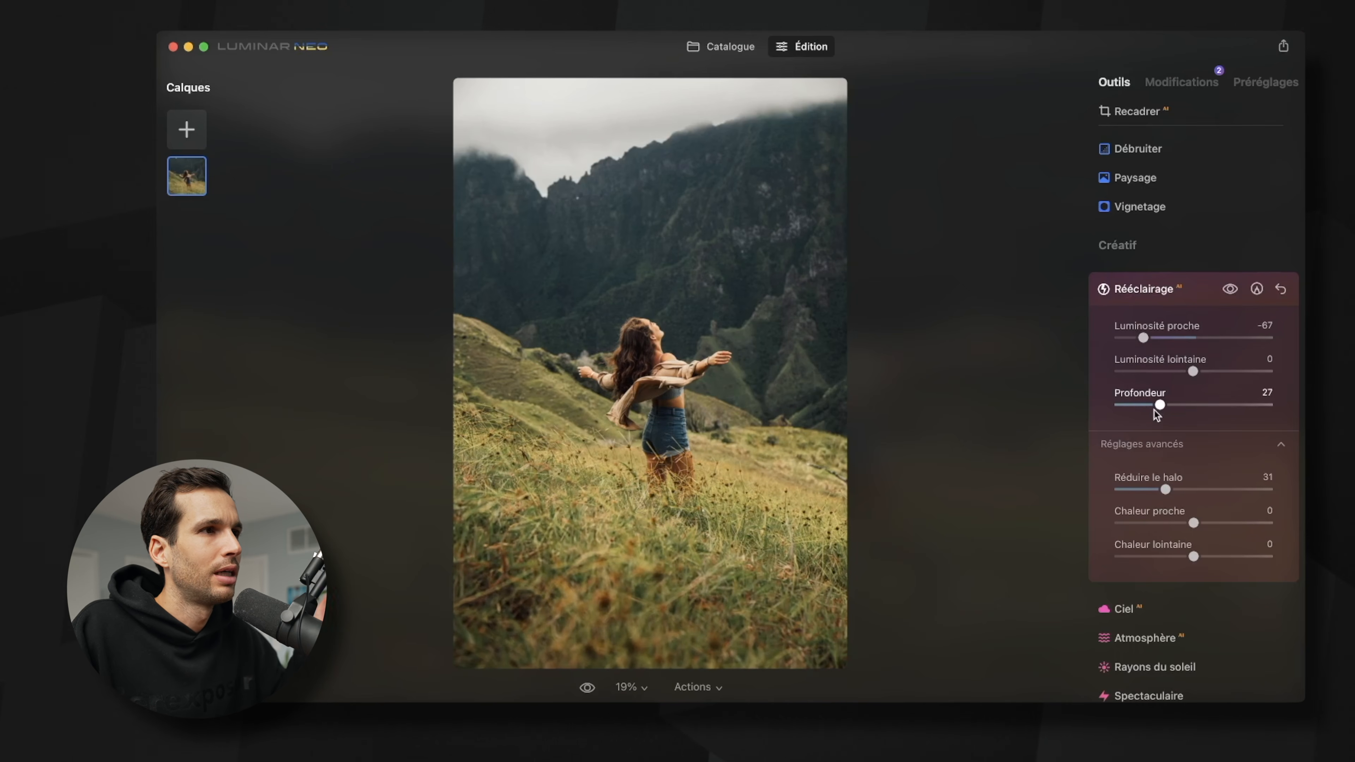
Step: Cool the relit photo slightly by setting Chaleur proche to -6 and Chaleur lointaine to -9
left_click_drag(1139, 525, 1029, 544)
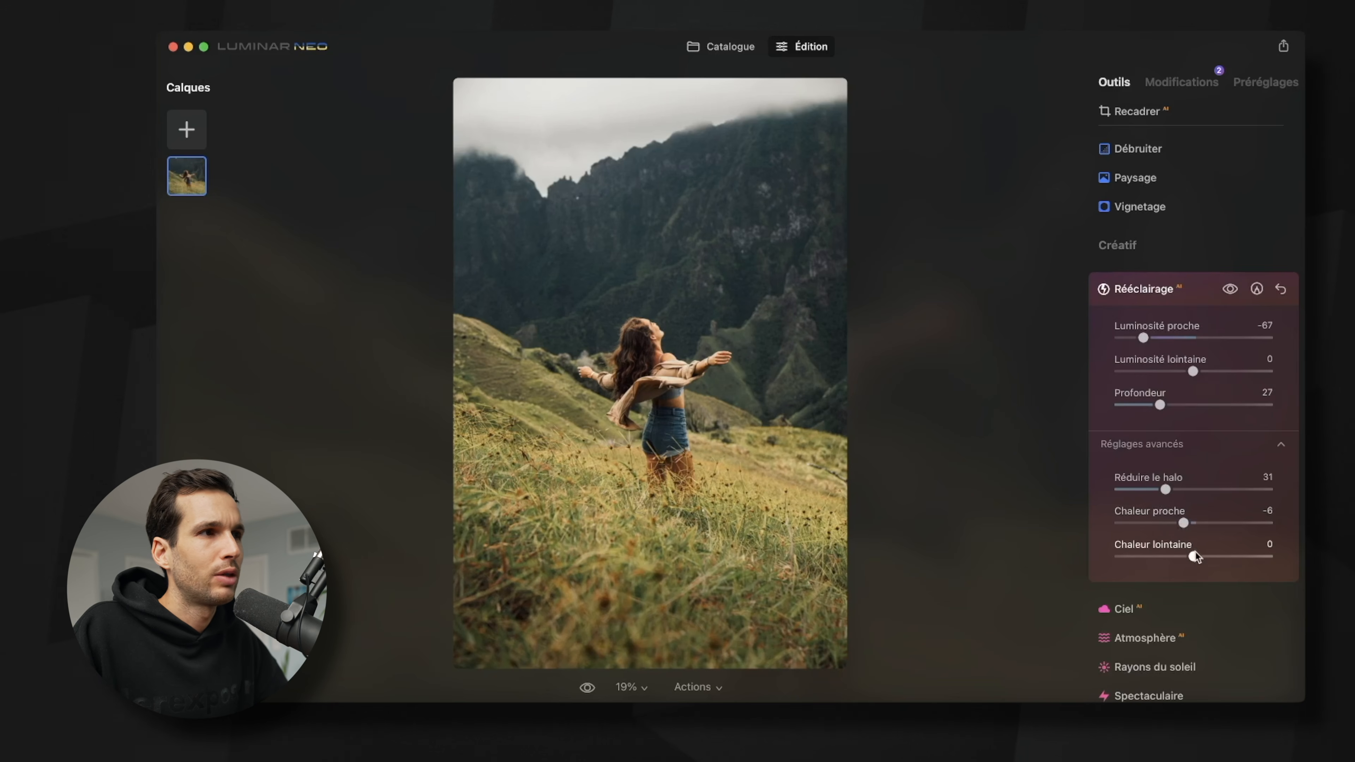
mouse_move(1193, 558)
left_mouse_down()
mouse_move(1282, 563)
mouse_move(1105, 558)
mouse_move(1198, 561)
left_mouse_up()
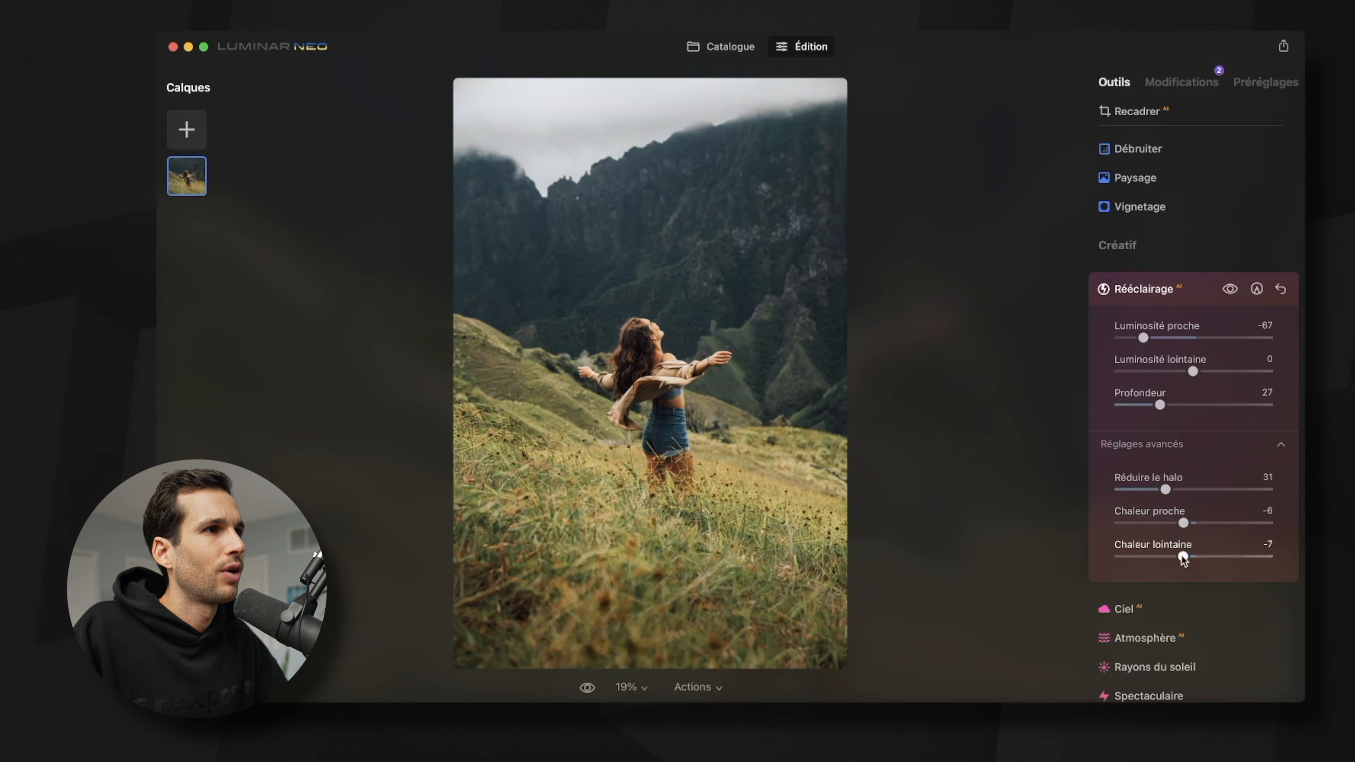
mouse_move(1177, 560)
left_mouse_down()
mouse_move(1107, 565)
mouse_move(1283, 560)
mouse_move(1189, 560)
left_mouse_up()
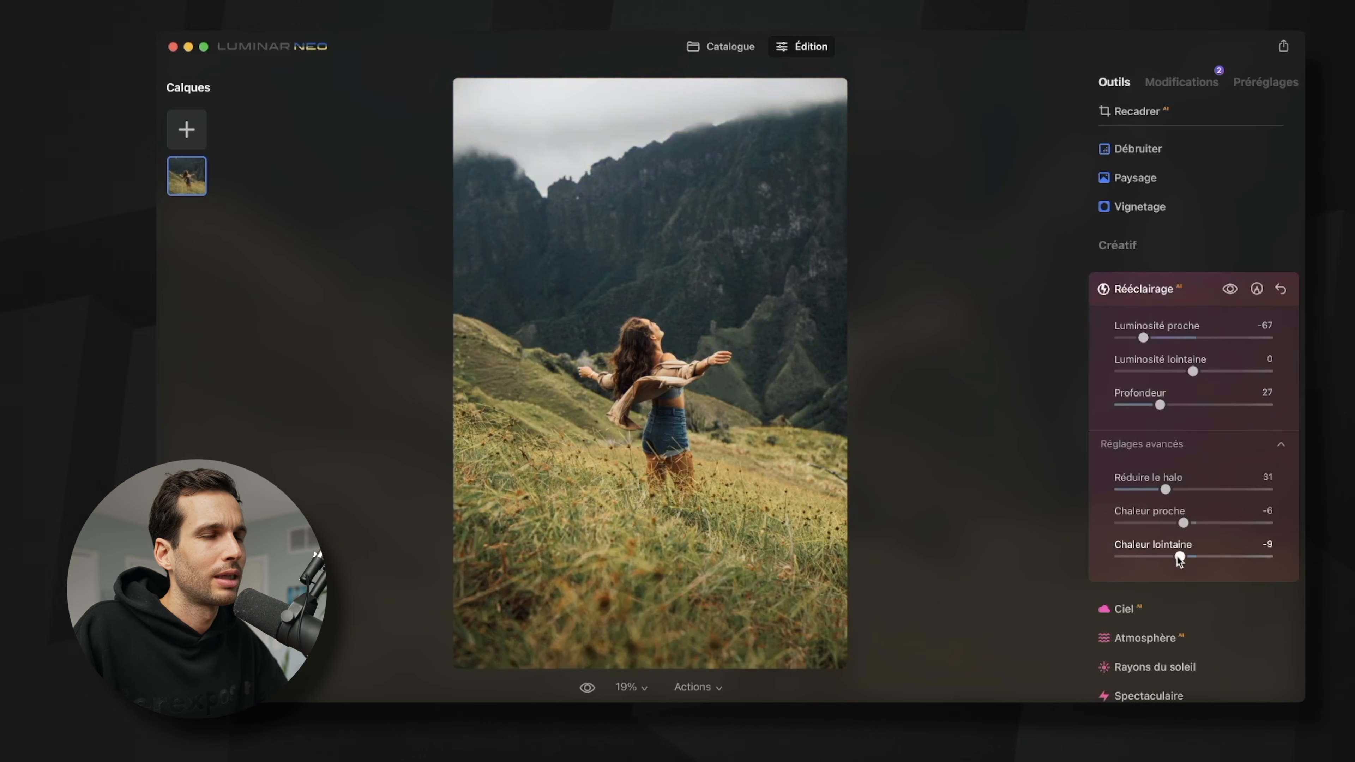
Step: Add a light fog with the Atmosphère tool in Brouillard mode, with Quantité at 12
scroll(1182, 555, "down", 6)
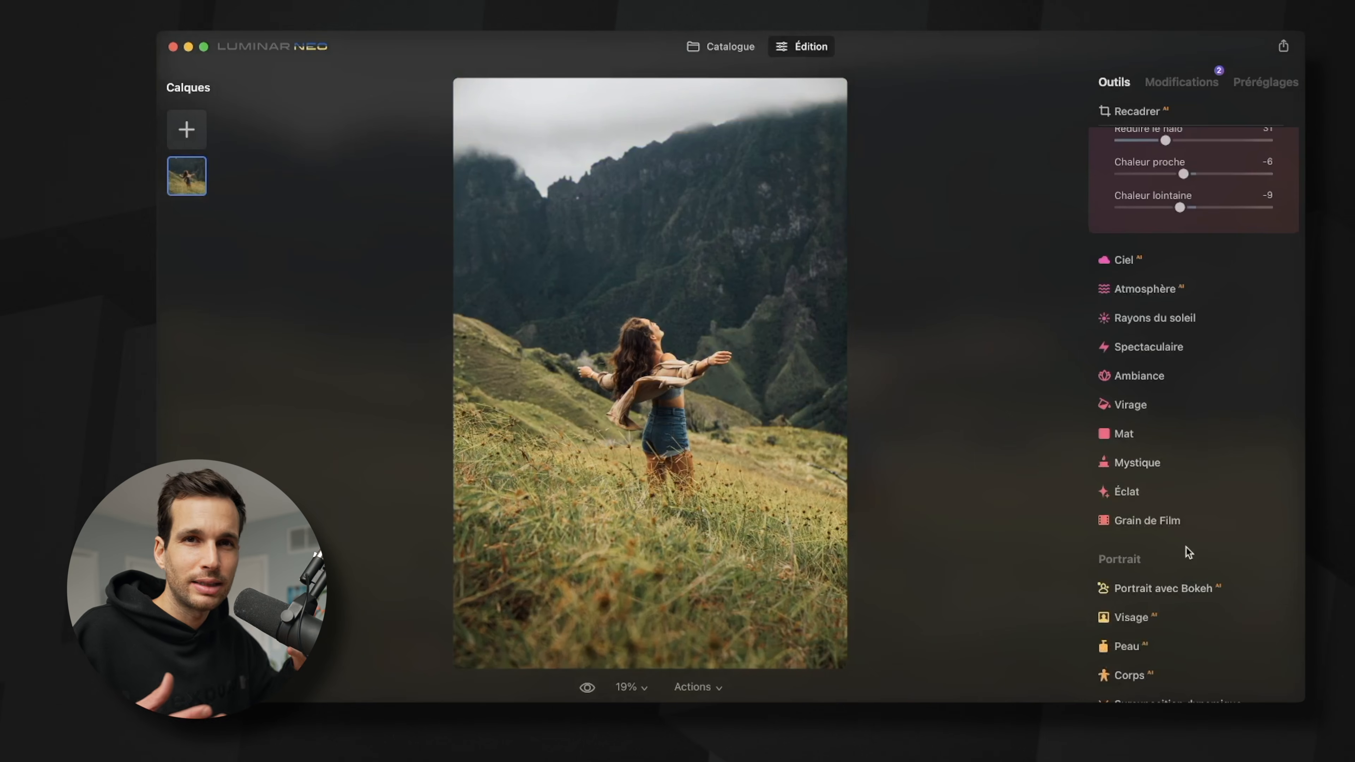
scroll(1189, 552, "down", 1)
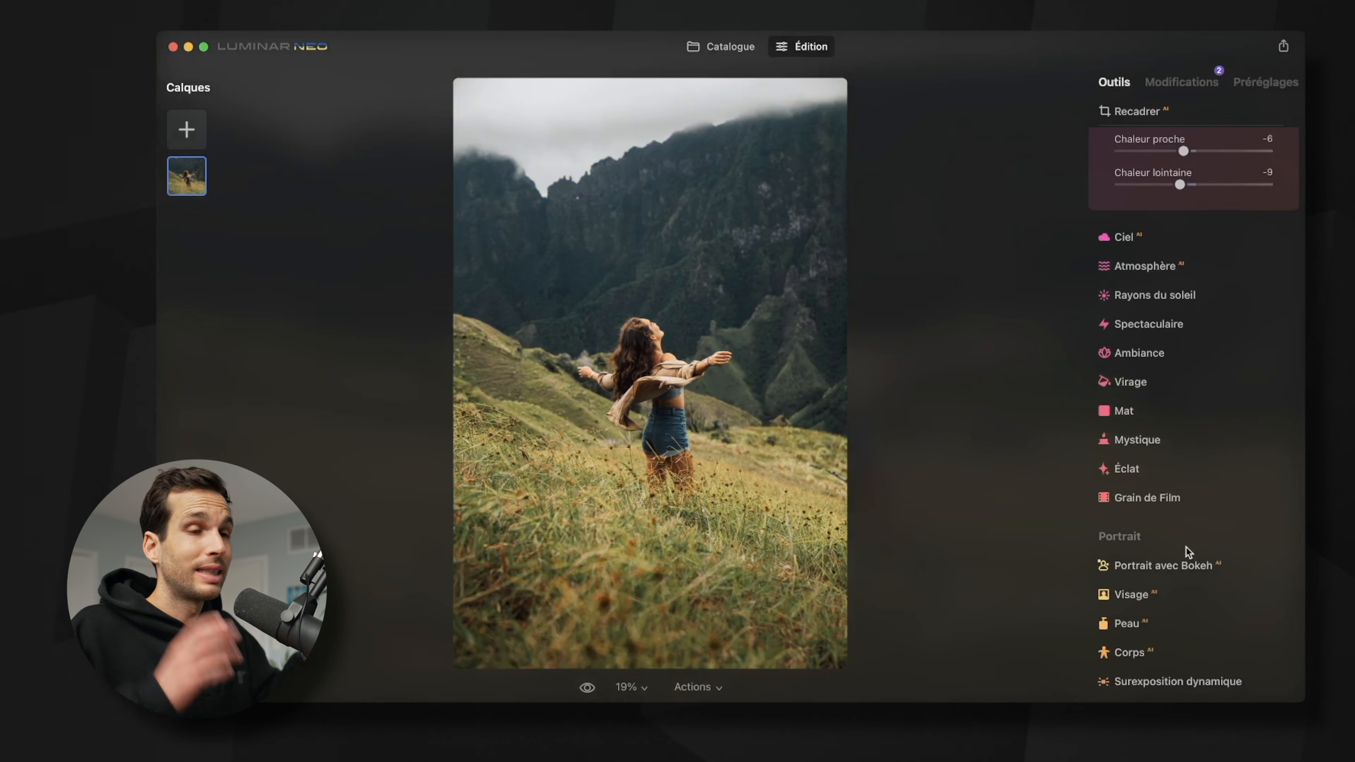
scroll(1187, 550, "down", 1)
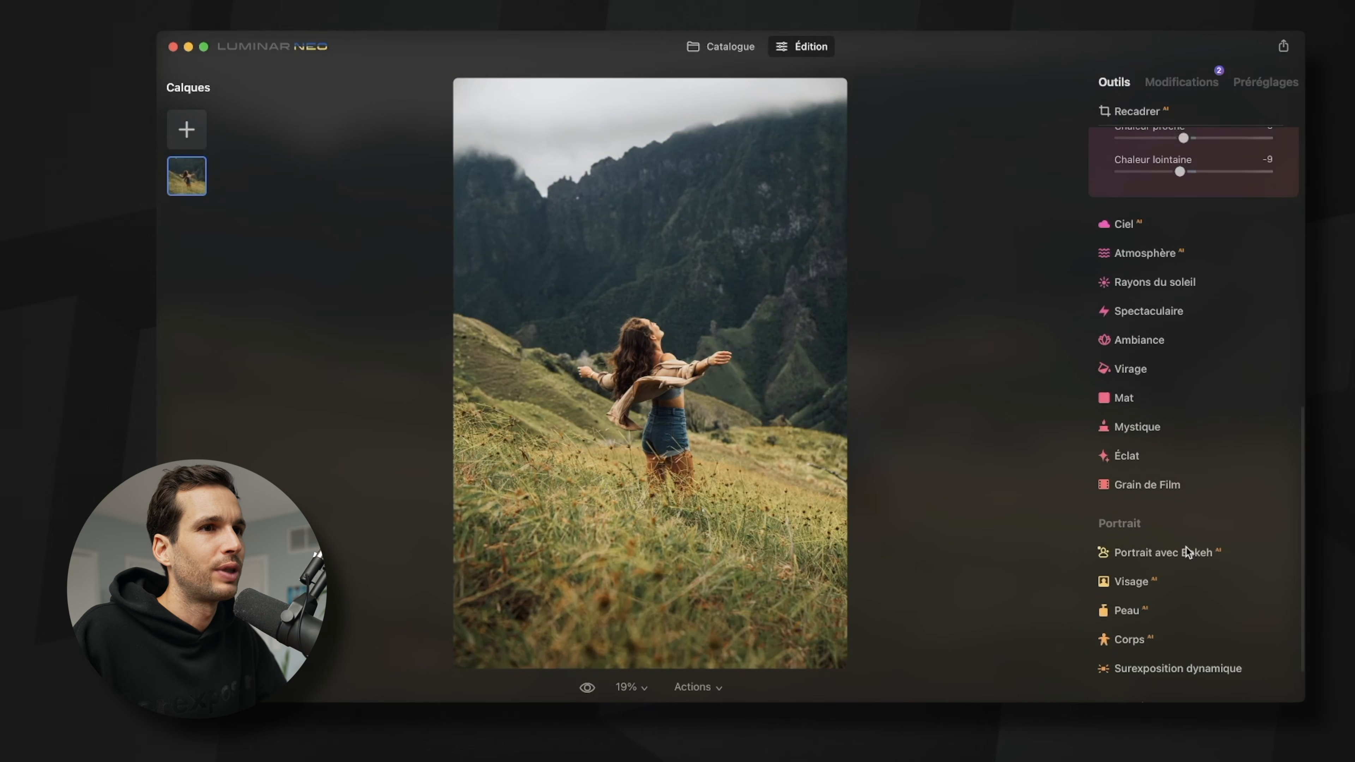
scroll(1187, 550, "up", 4)
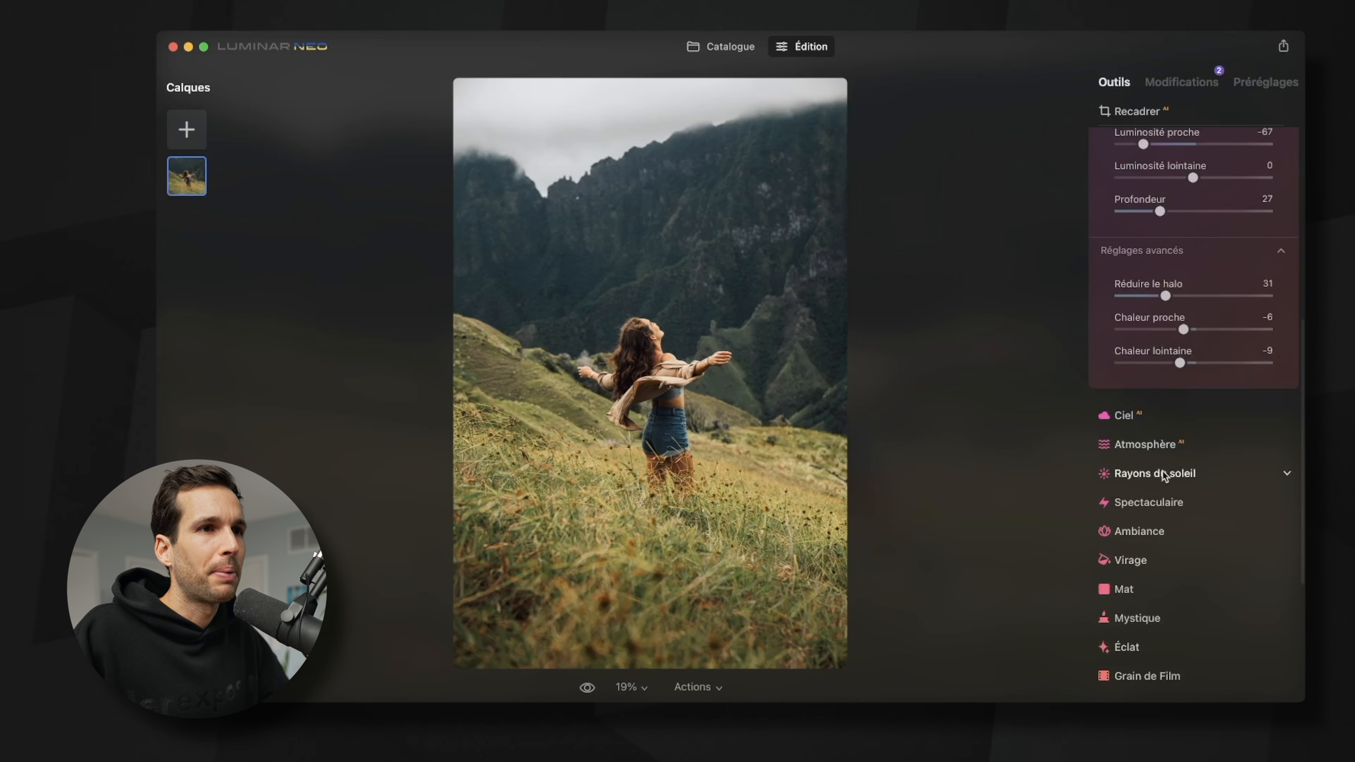
left_click(1145, 444)
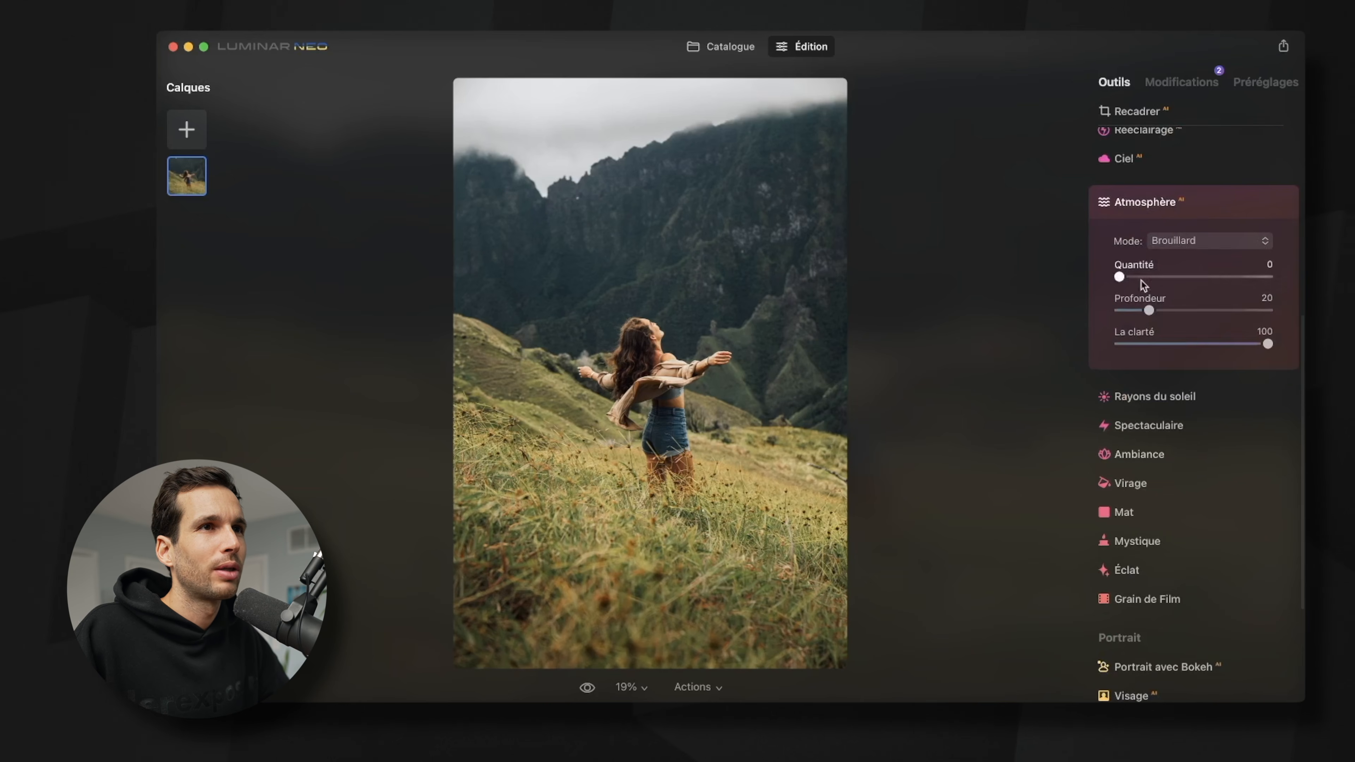
left_click_drag(1121, 278, 1101, 316)
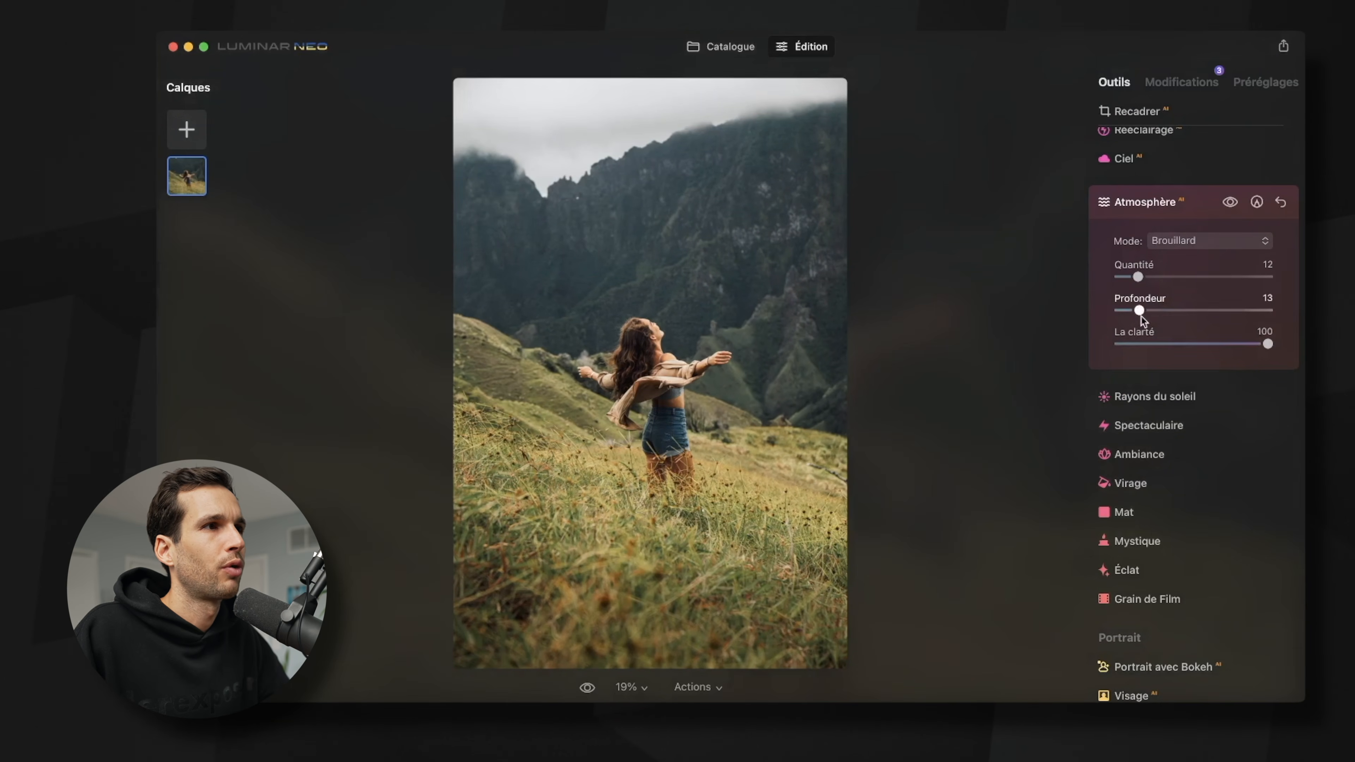
Step: Try the first Brume mode for the atmosphere, switch to the second Brume option, and set Quantité to 27
left_click(1207, 240)
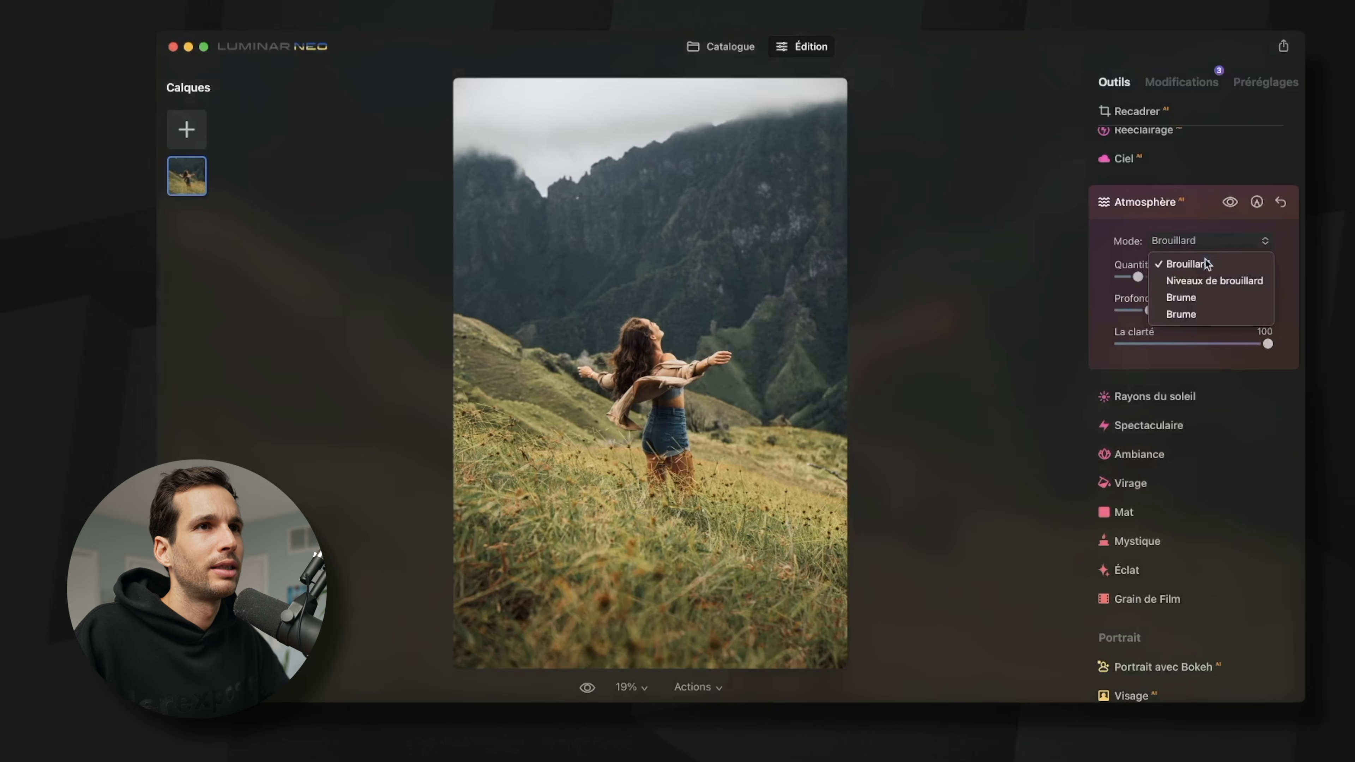
left_click(1209, 297)
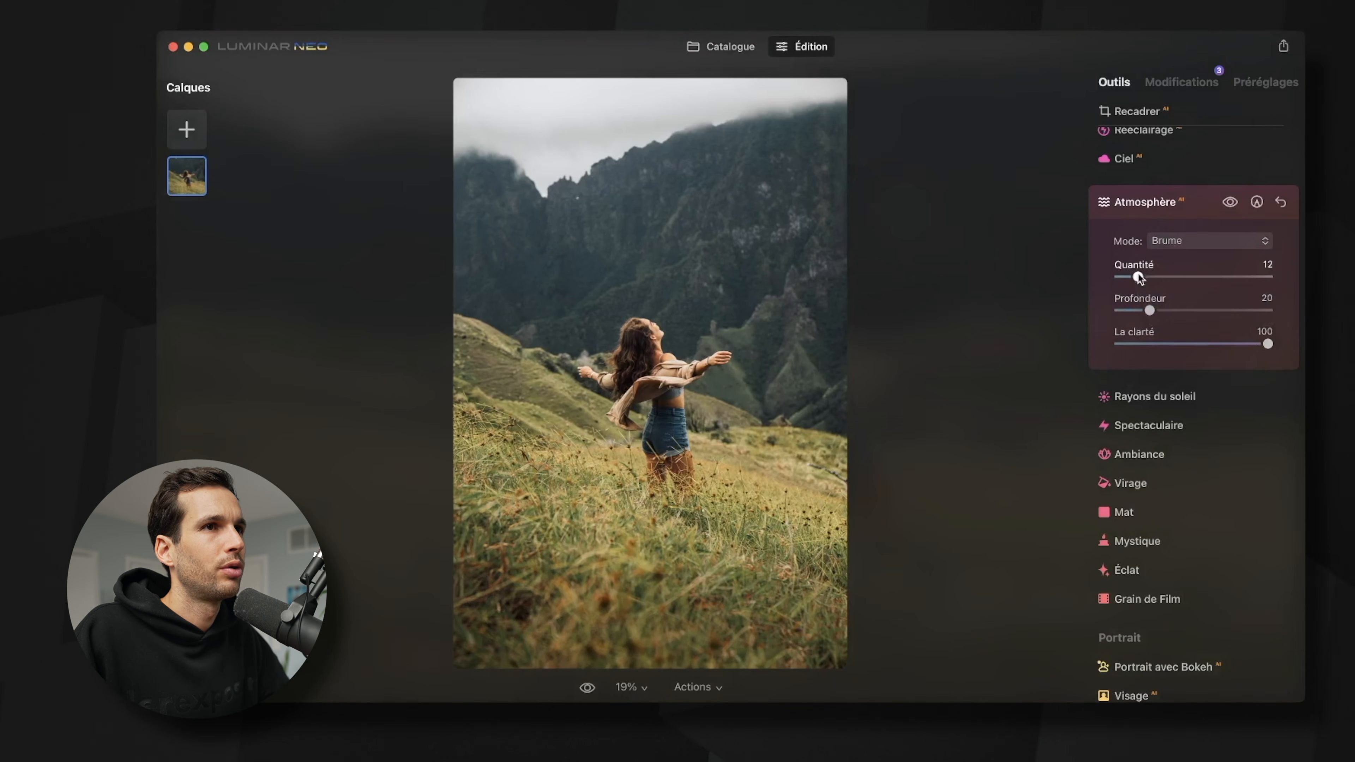
mouse_move(1138, 276)
left_mouse_down()
mouse_move(1156, 277)
mouse_move(1141, 277)
left_mouse_up()
left_click(1177, 242)
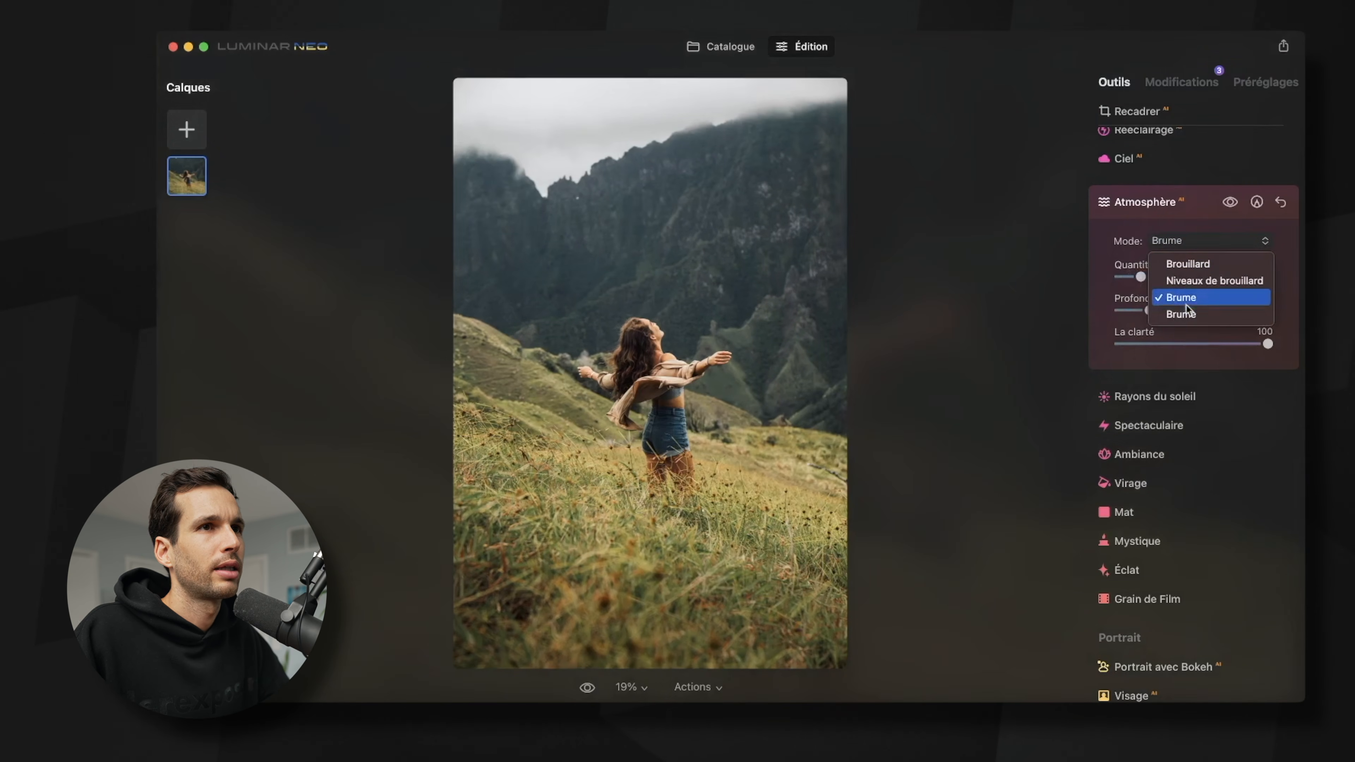
left_click(1172, 313)
mouse_move(1140, 277)
left_mouse_down()
mouse_move(1195, 277)
mouse_move(1162, 277)
left_mouse_up()
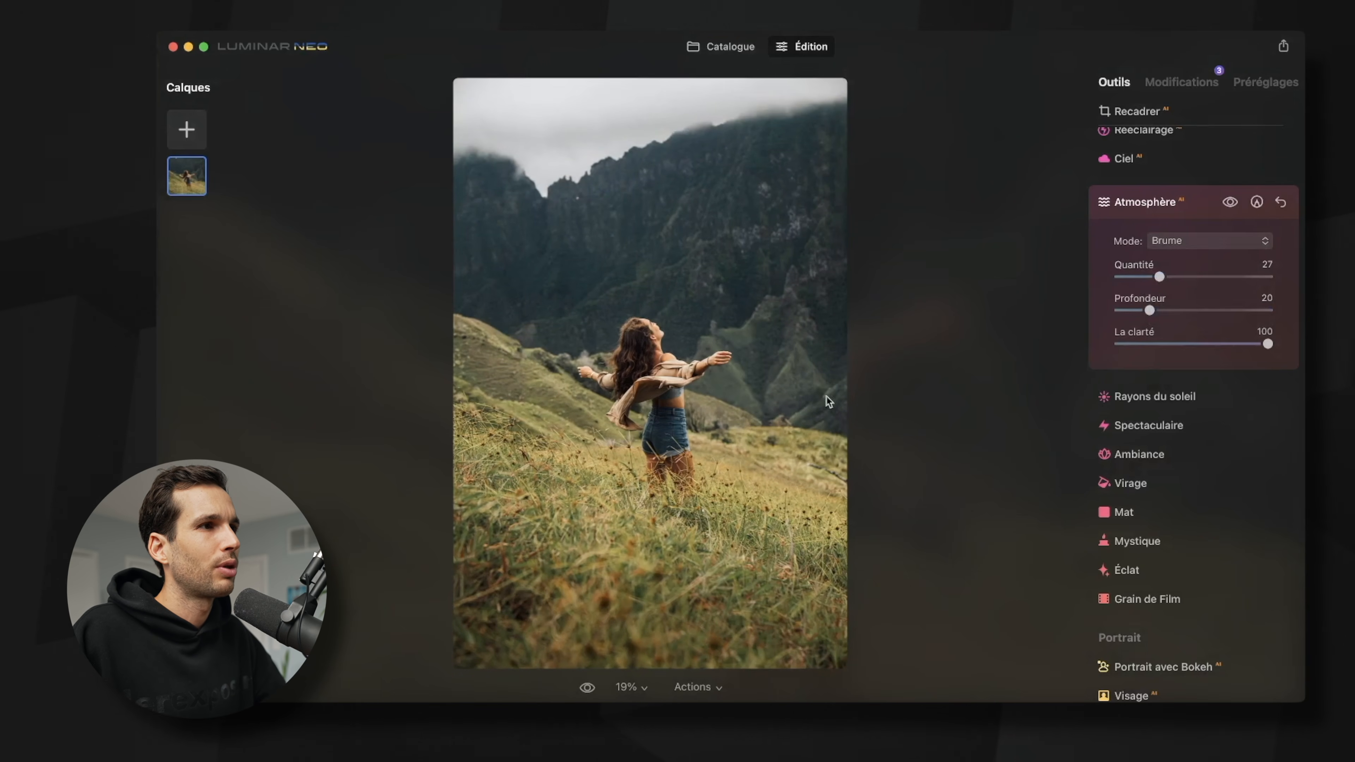
Step: Review the settings of the applied Développement, Rééclairage and Atmosphère edits in the photo's list of modifications
scroll(1147, 227, "up", 5)
left_click(1147, 219)
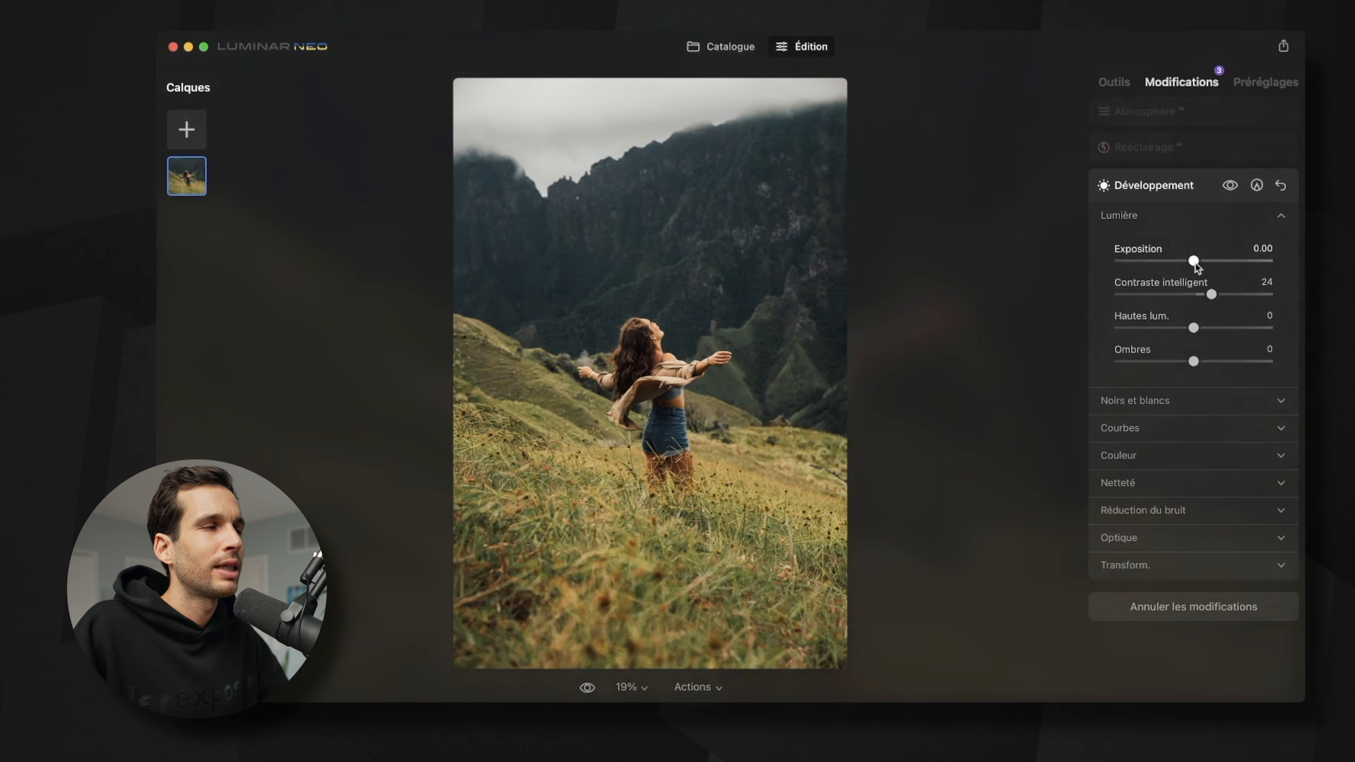
left_click(1146, 149)
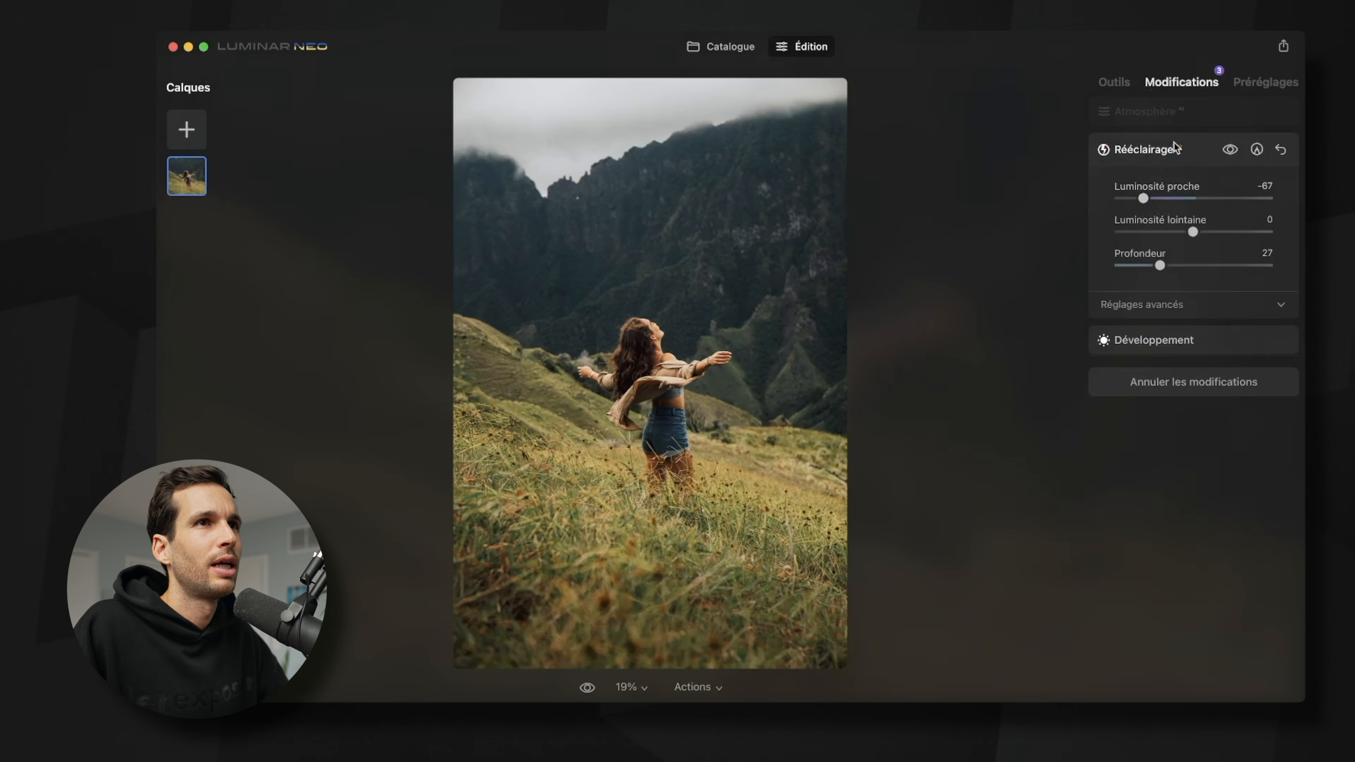
left_click(1146, 112)
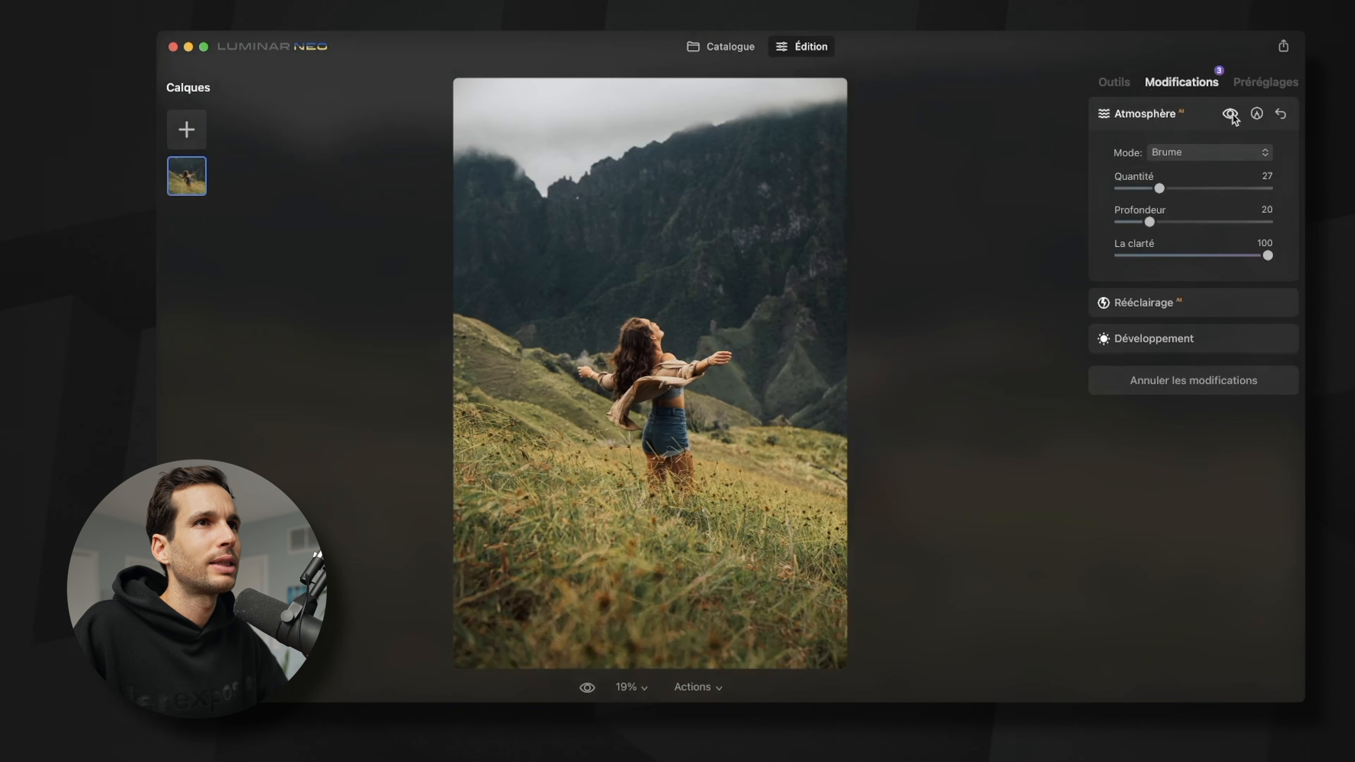
left_click(1191, 110)
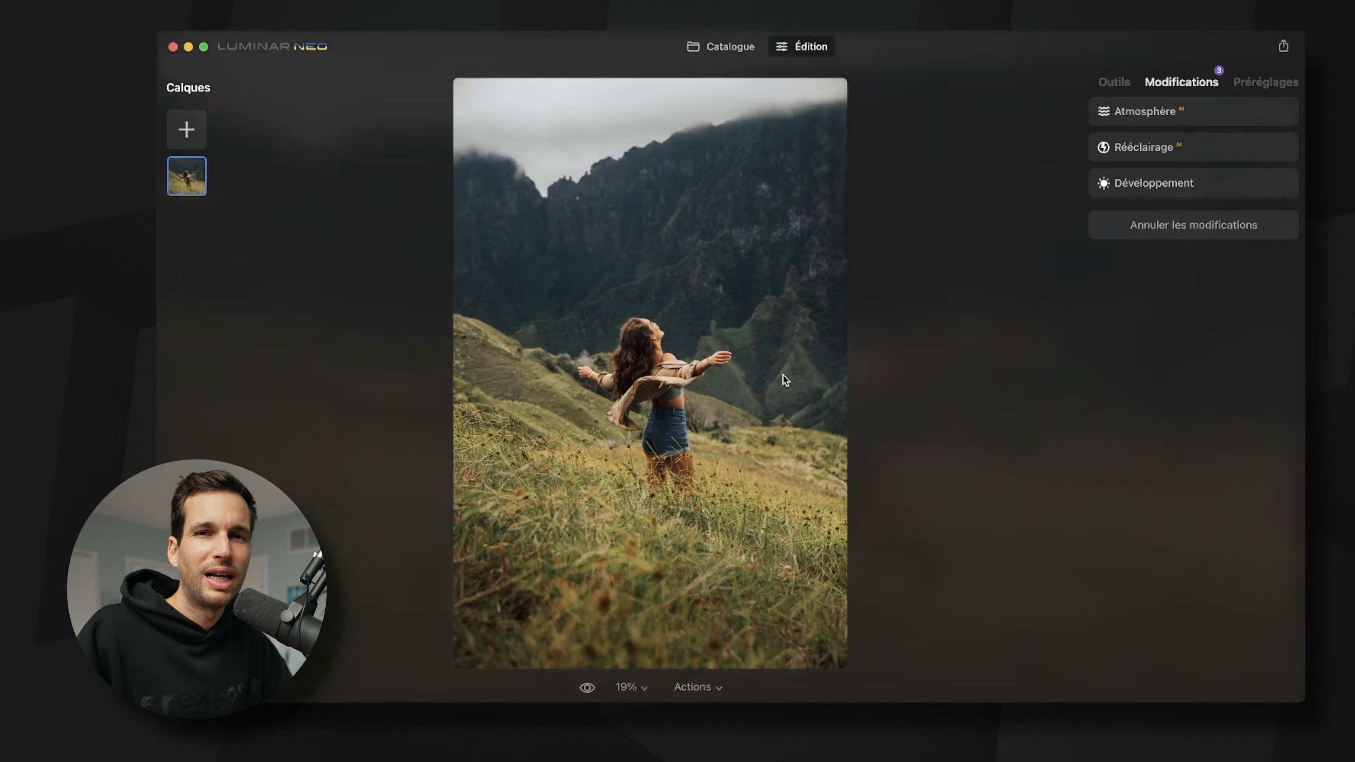
Step: Return to the editing tools and leave the photo for the image catalogue
left_click(1114, 81)
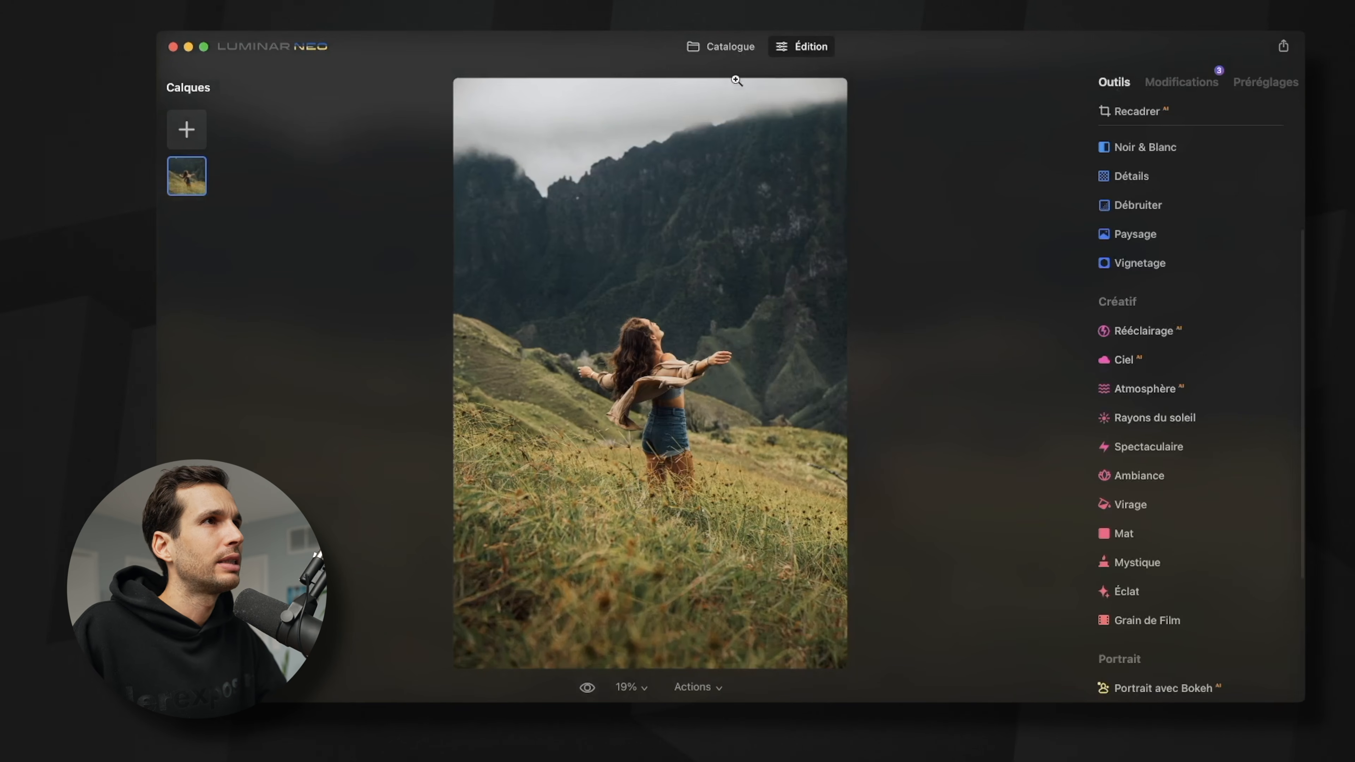
left_click(724, 51)
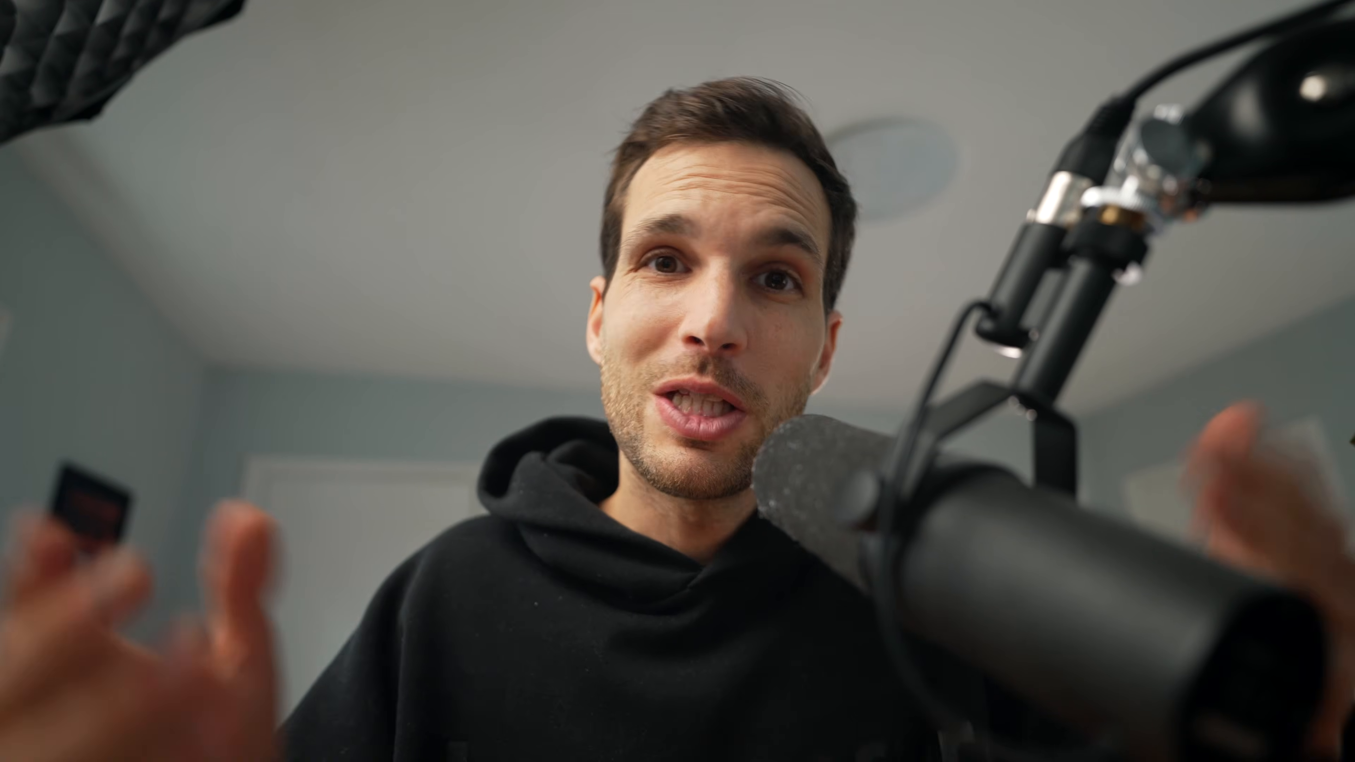
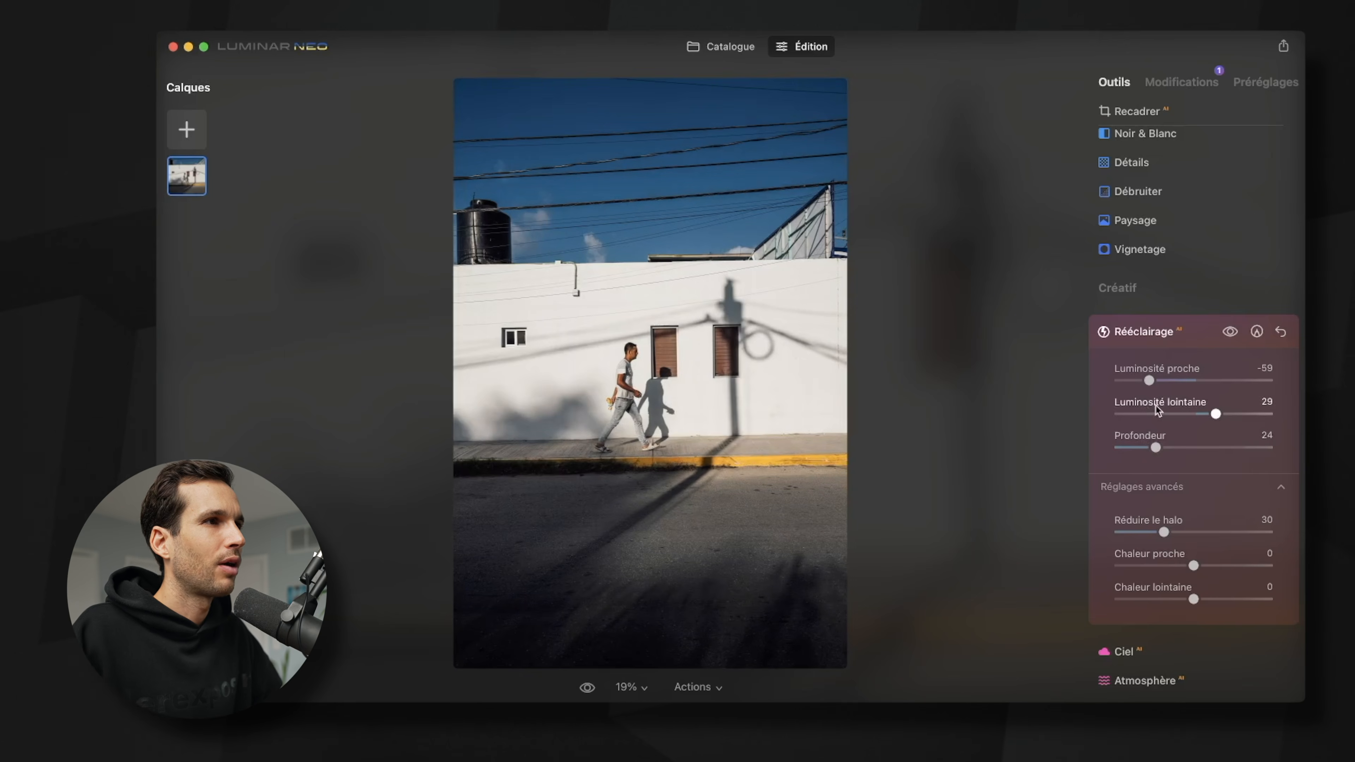
Step: Open the Effacer tool for the photo of the man walking past the white wall
scroll(1155, 405, "down", 5)
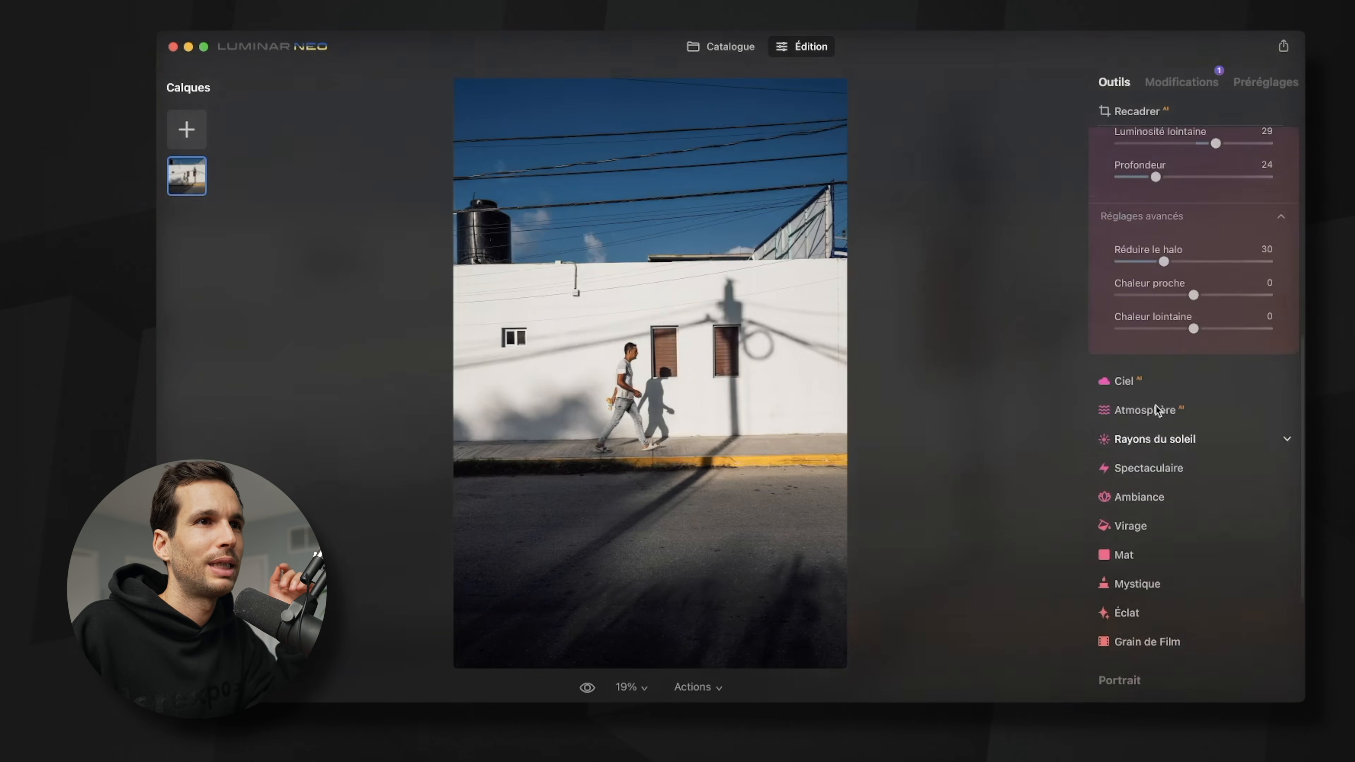
scroll(1155, 405, "up", 5)
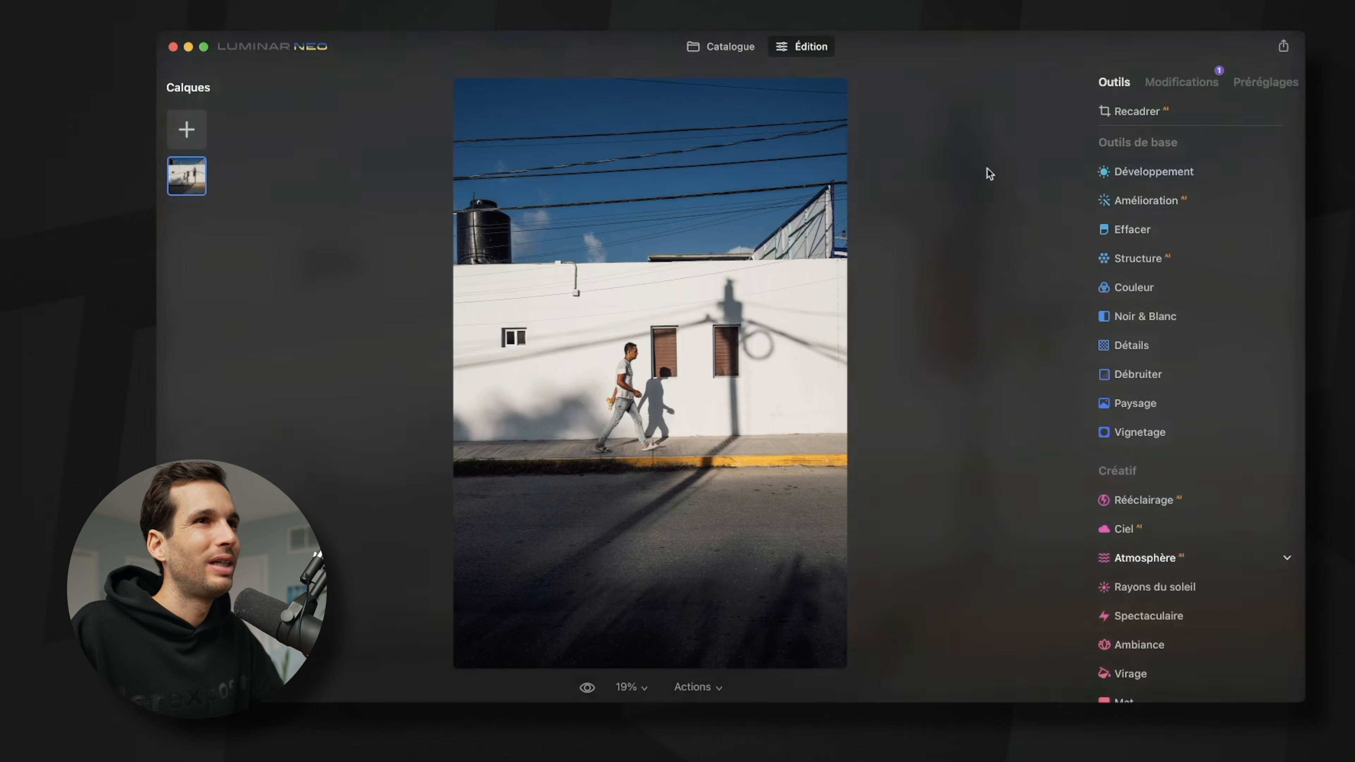
left_click(1202, 226)
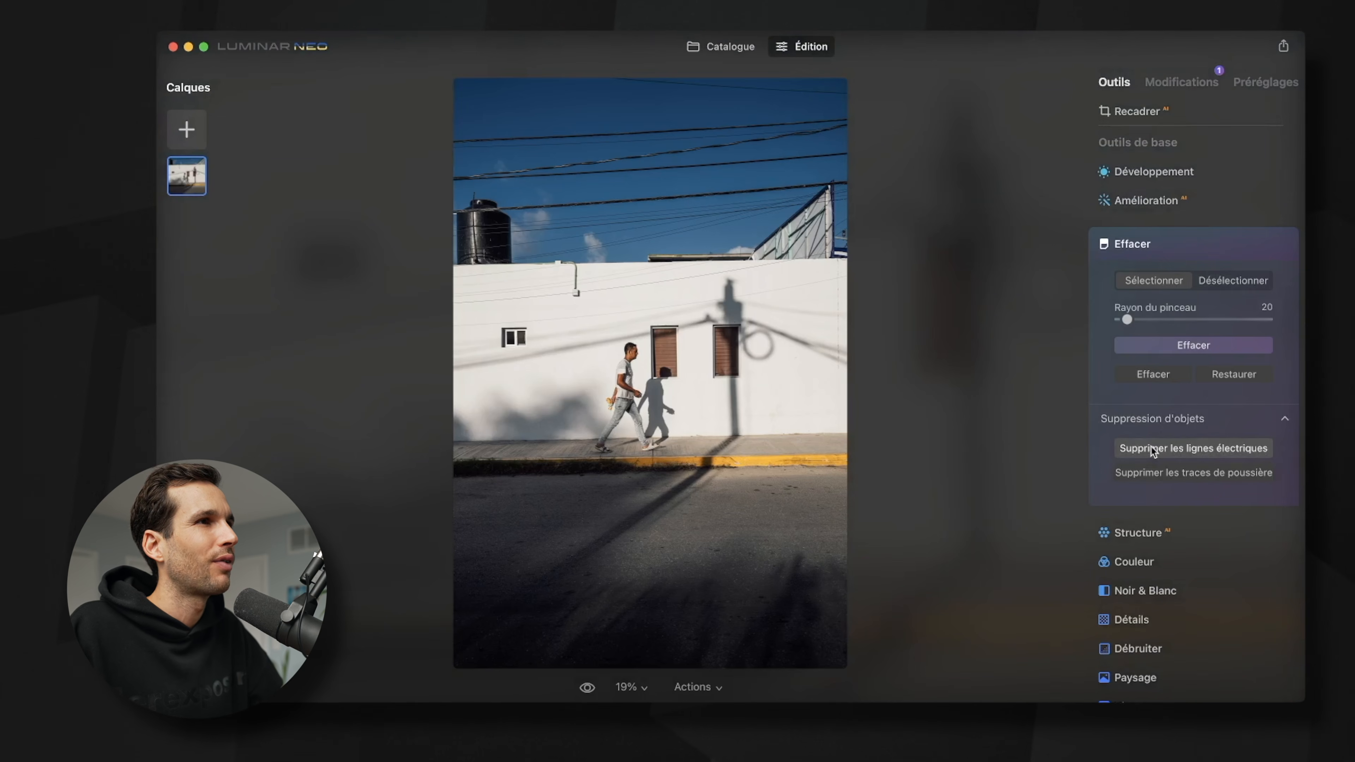
Step: Try to brush over and erase a patch of power lines in the sky
left_click(648, 185)
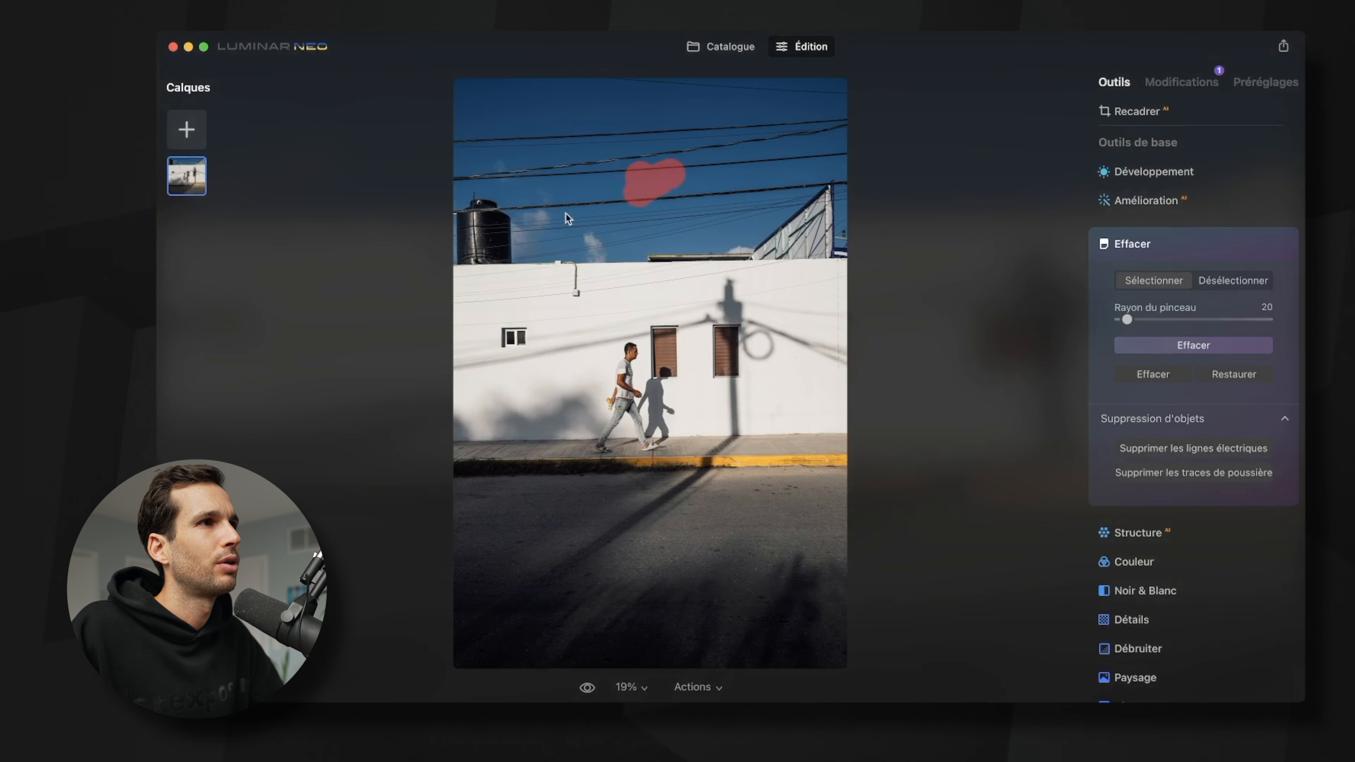
mouse_move(624, 194)
left_mouse_down()
mouse_move(684, 201)
mouse_move(646, 227)
left_mouse_up()
left_click(1228, 350)
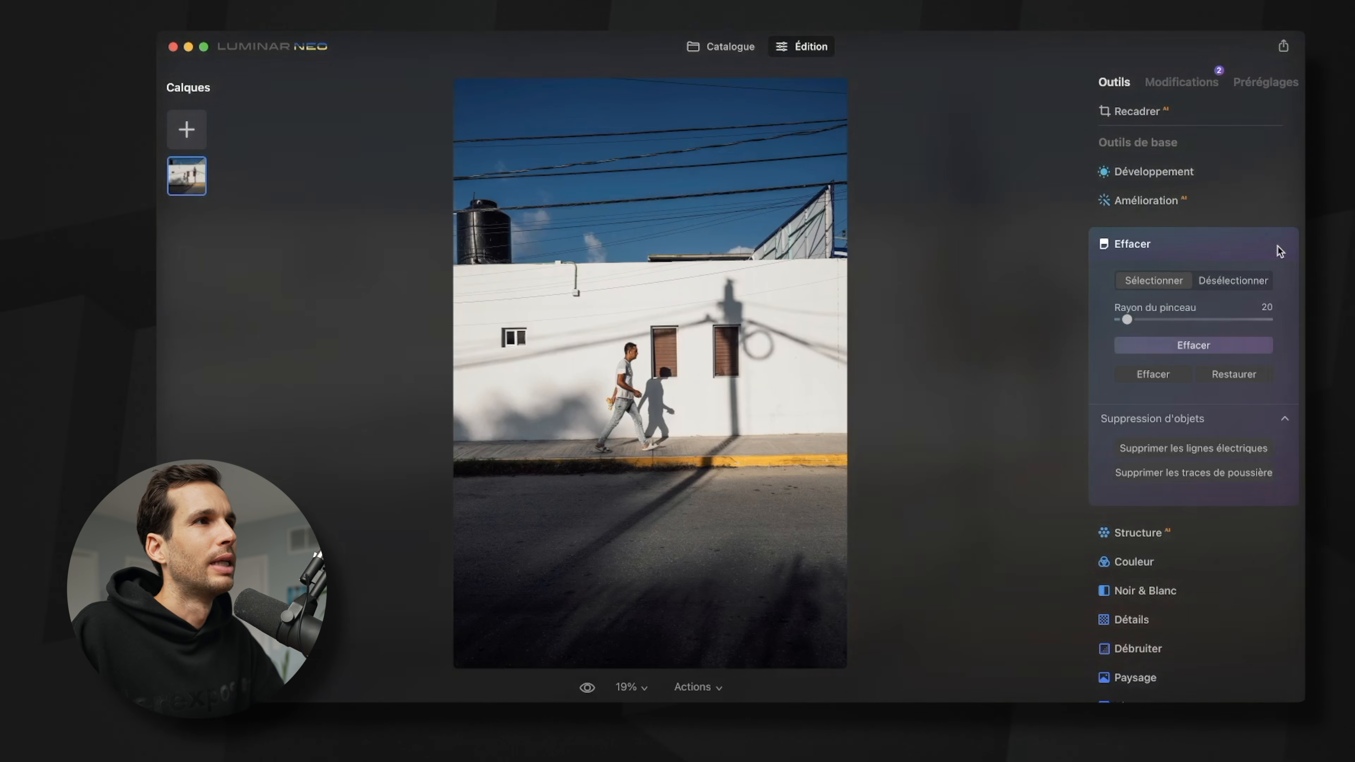
Step: Remove all the power lines from the sky with the automatic power line removal, and inspect the cleaned area
left_click(1198, 449)
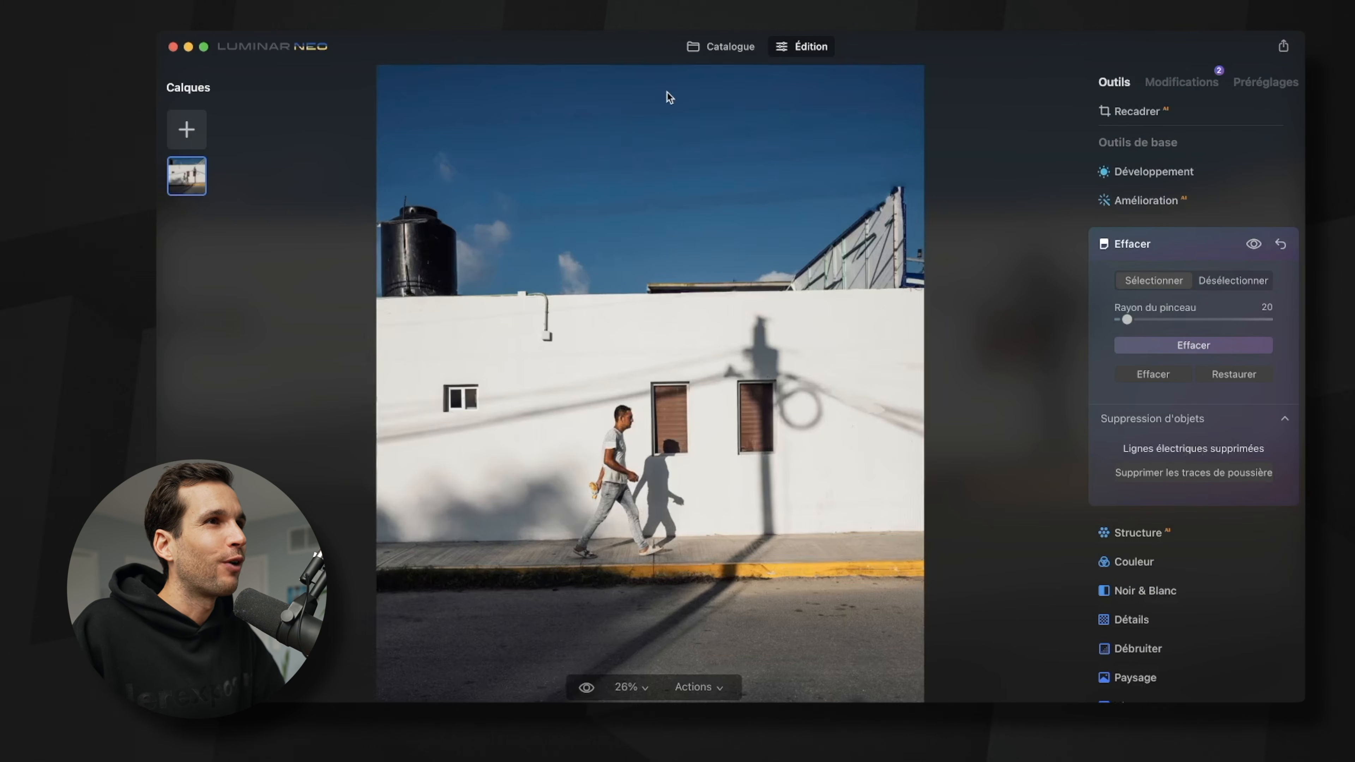
scroll(667, 92, "up", 5)
scroll(622, 192, "down", 3)
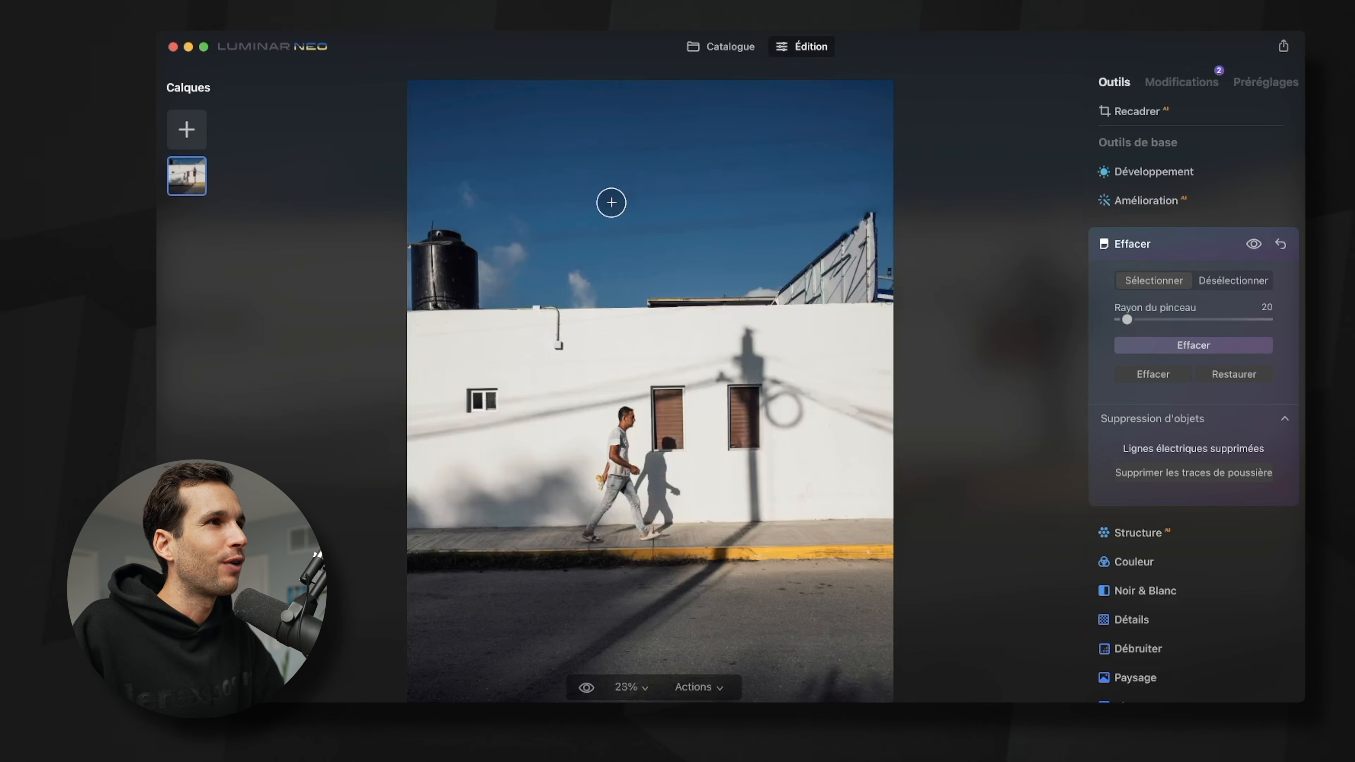
Step: Brush over the faint leftover line traces in the middle of the sky and erase them
scroll(612, 202, "up", 3)
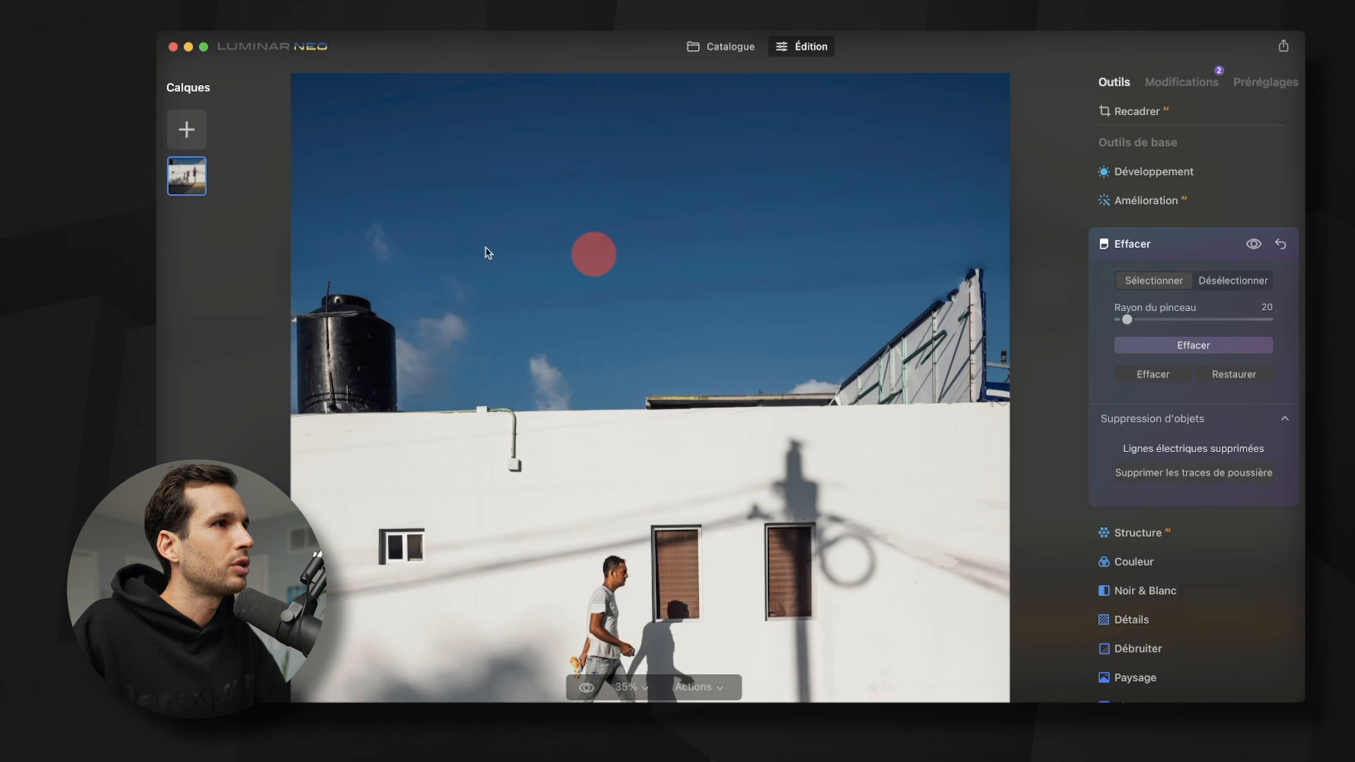
left_click_drag(474, 248, 757, 235)
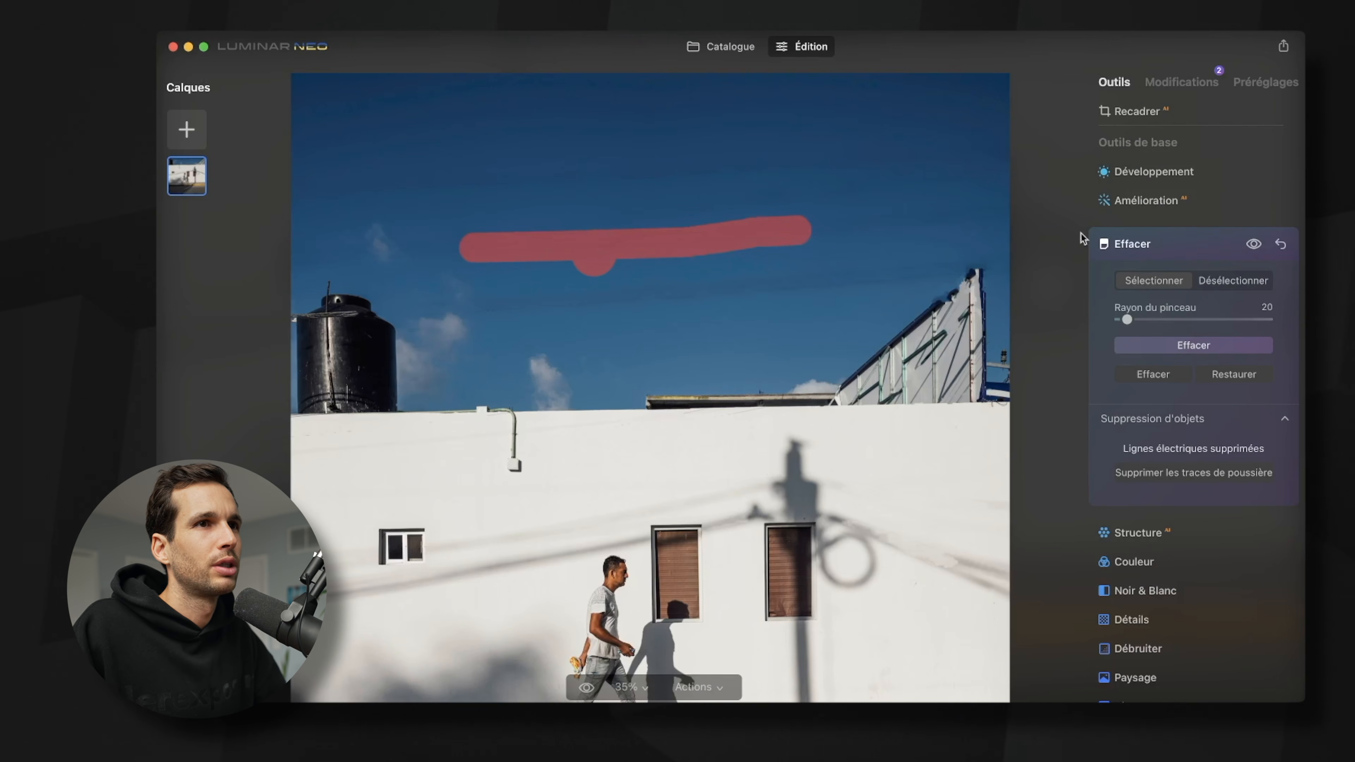
left_click(1157, 347)
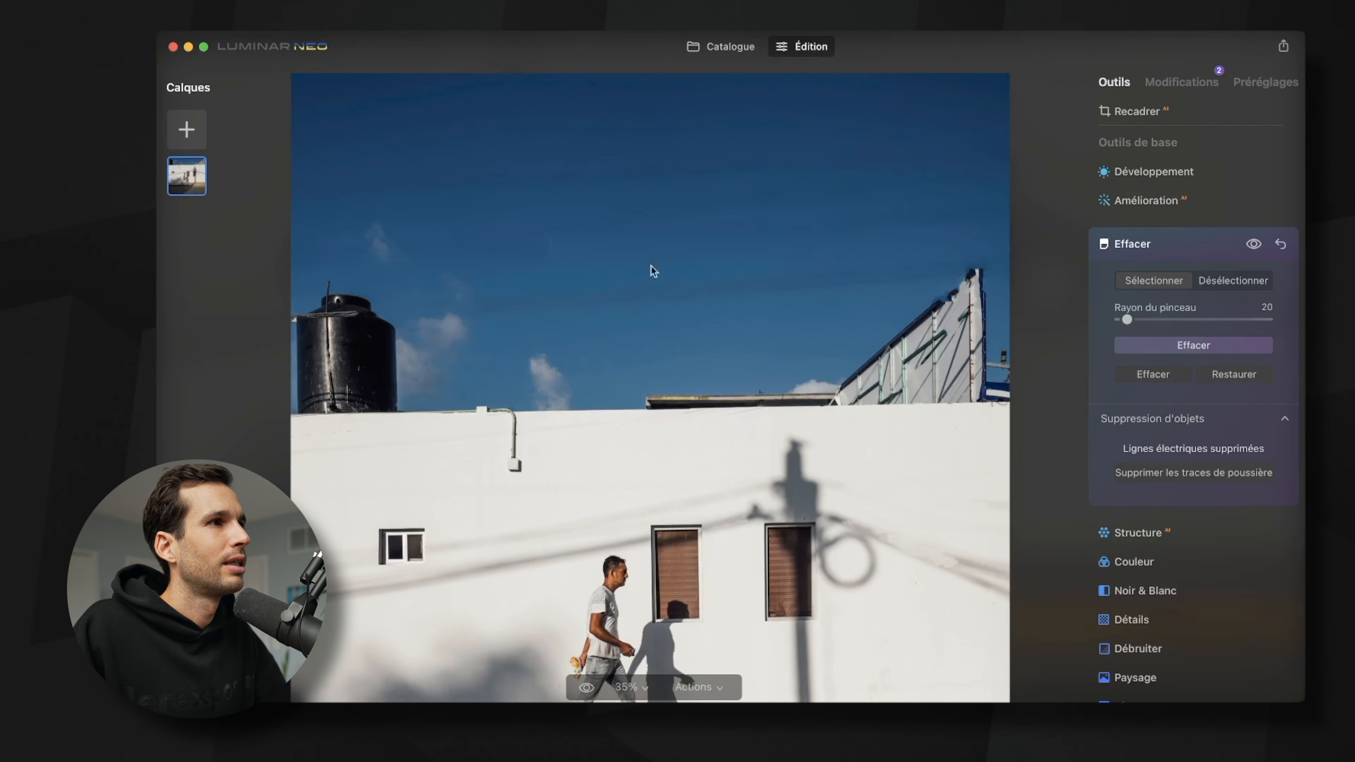
Step: Fit the whole photo in view and compare it with and without the Effacer edit
key("super+0")
left_click(1255, 247)
left_click(1256, 247)
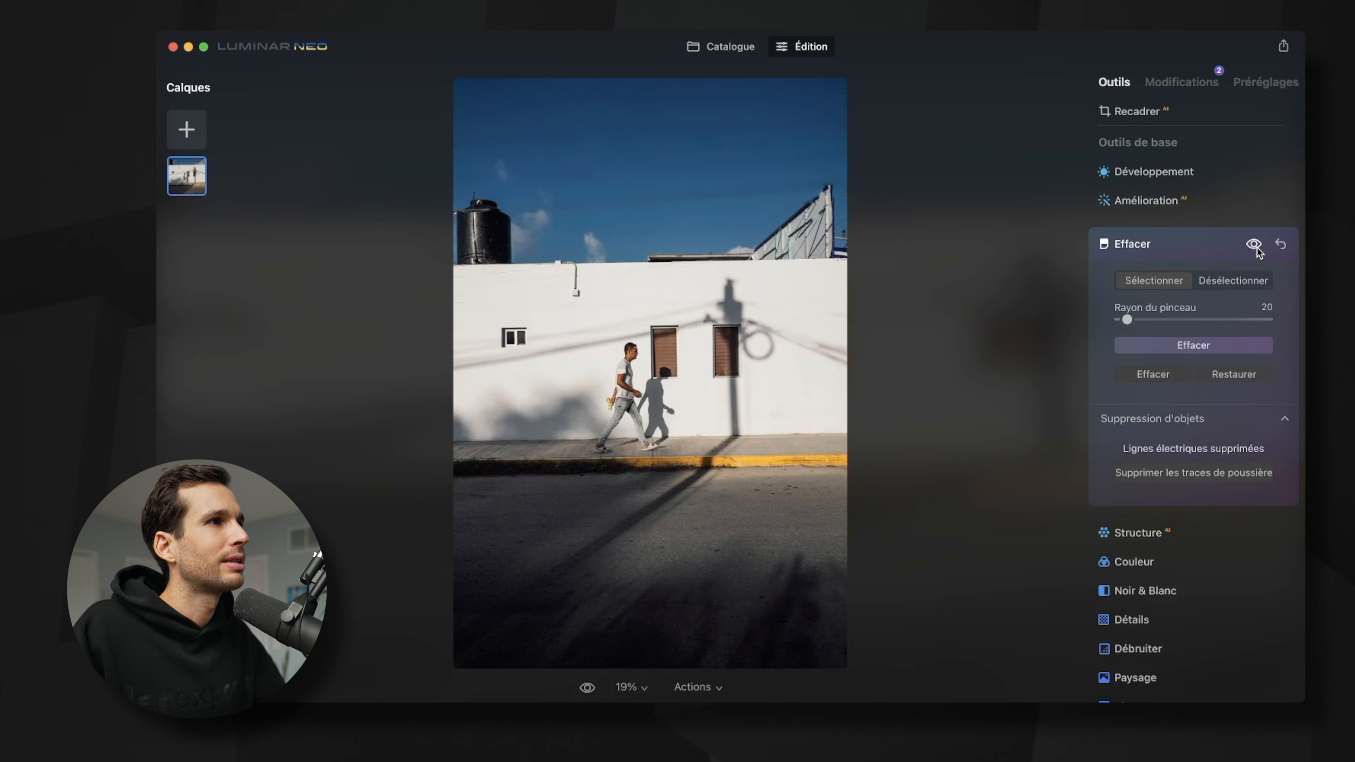
left_click(1257, 248)
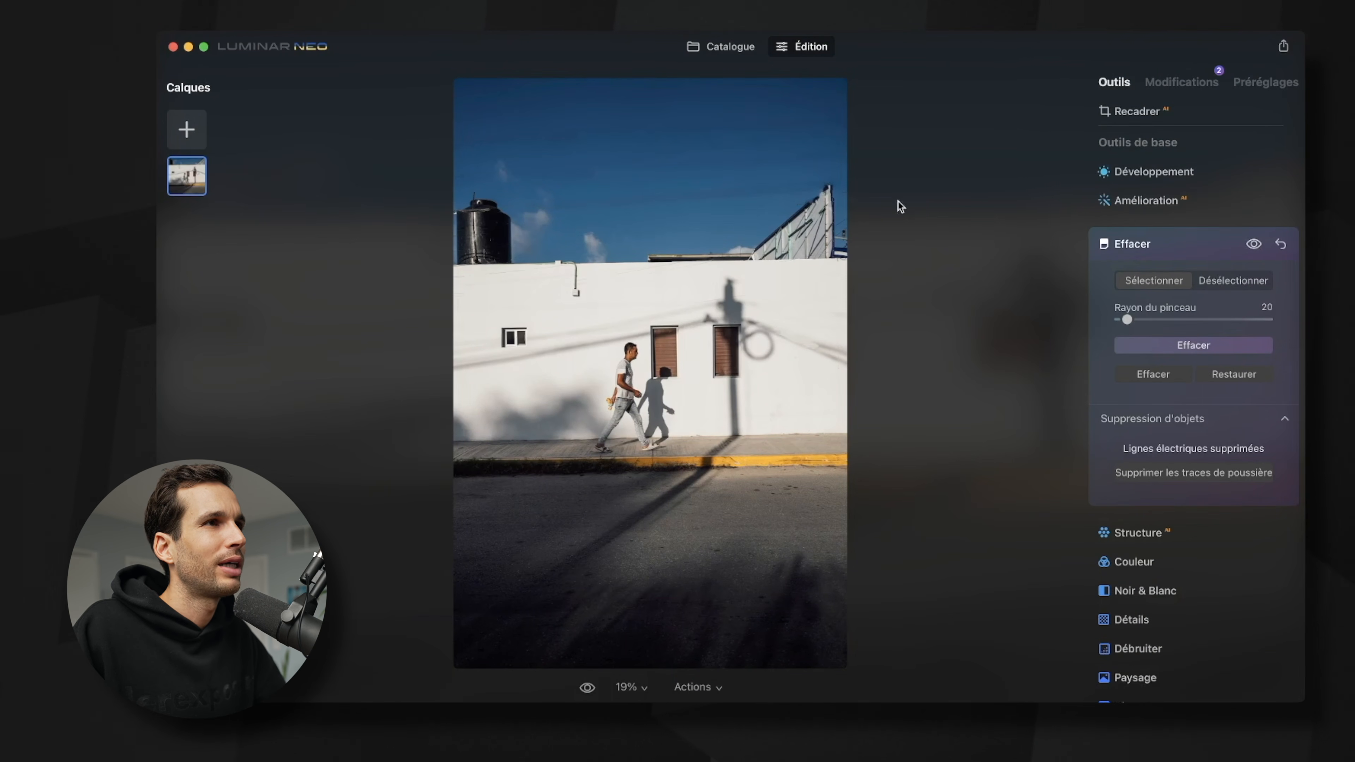
Step: Return to the catalogue, import the photo of the street-corner building, and open it for editing
left_click(729, 55)
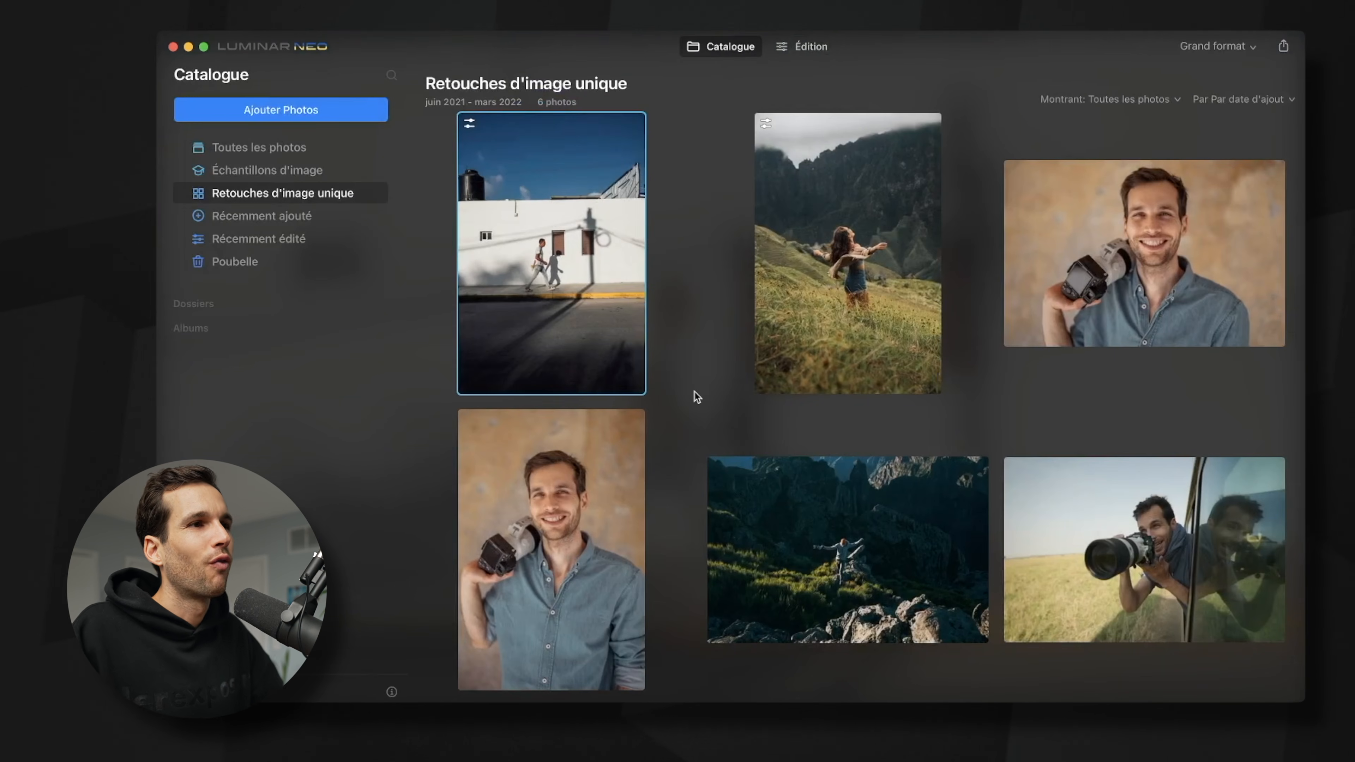
key("Return")
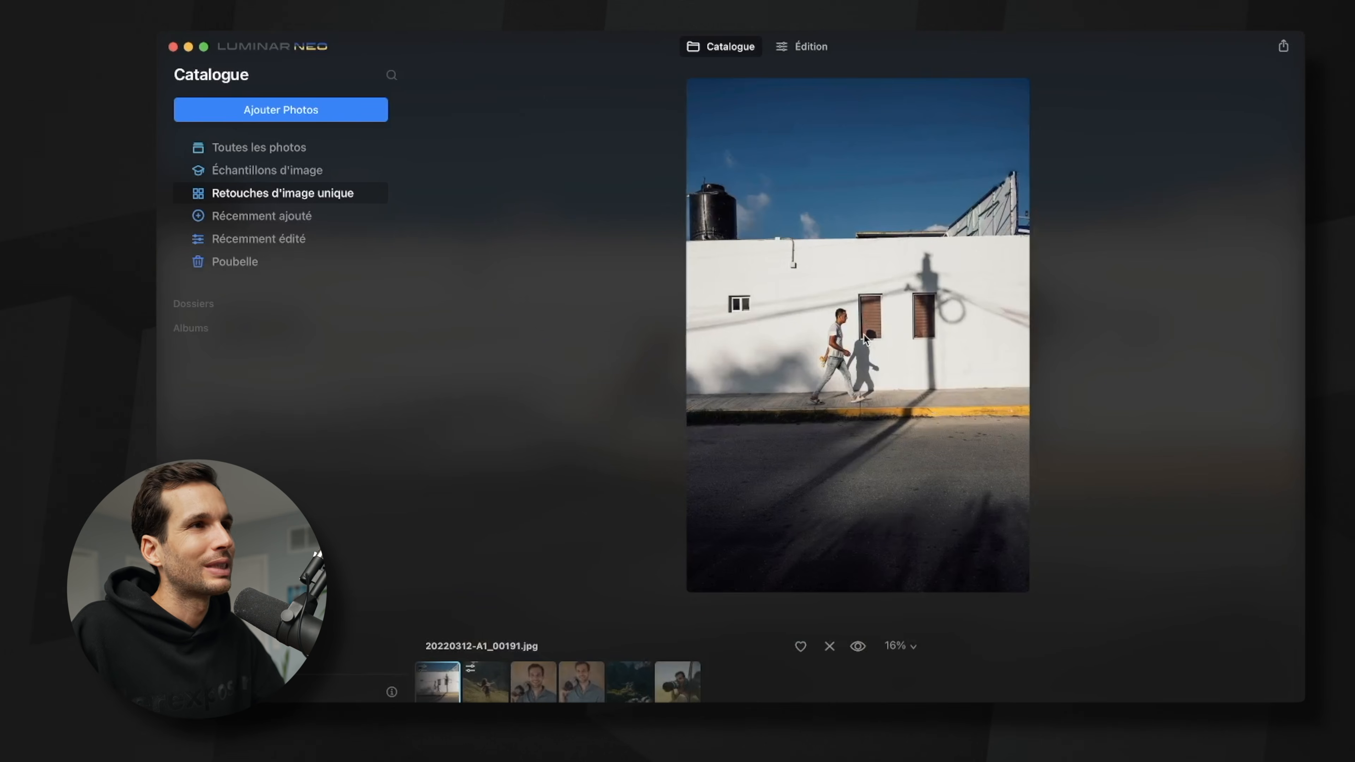
left_click(740, 54)
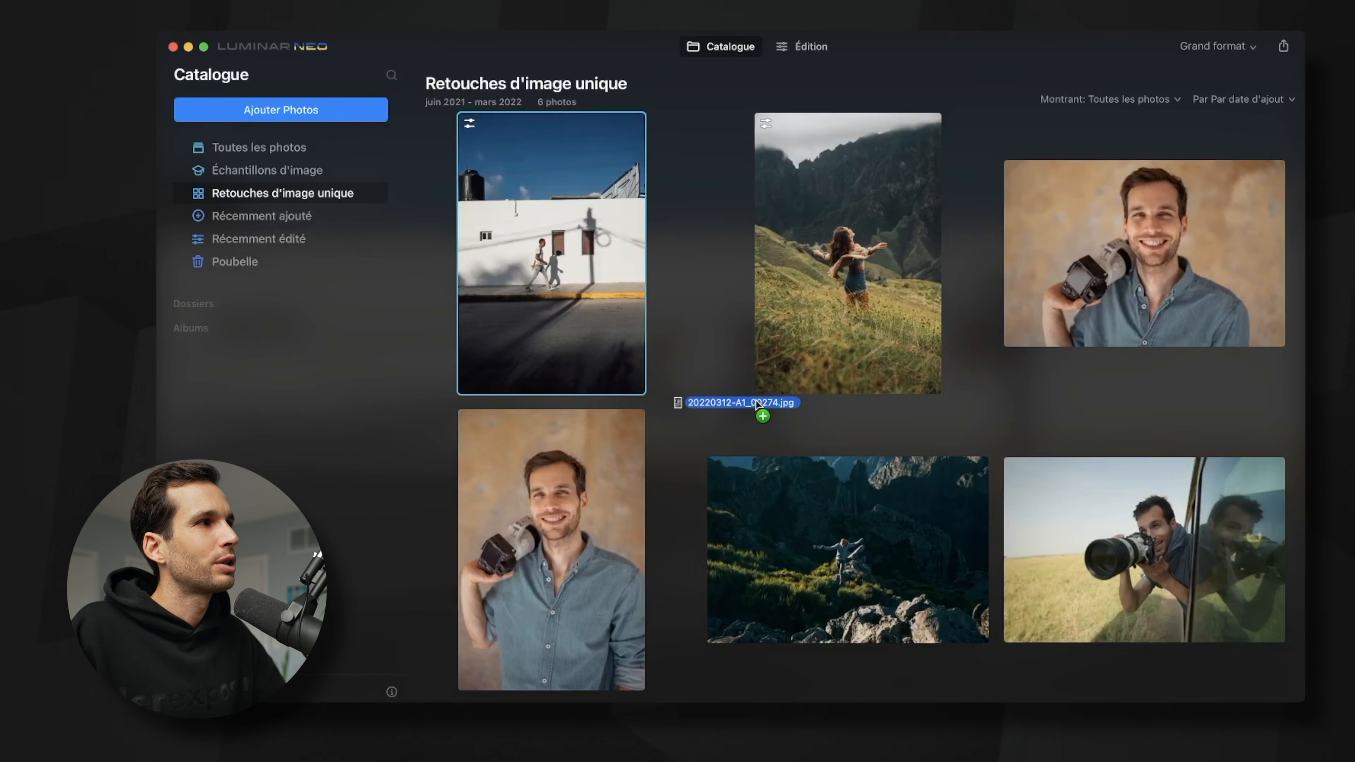
left_click_drag(754, 405, 713, 352)
double_click(578, 257)
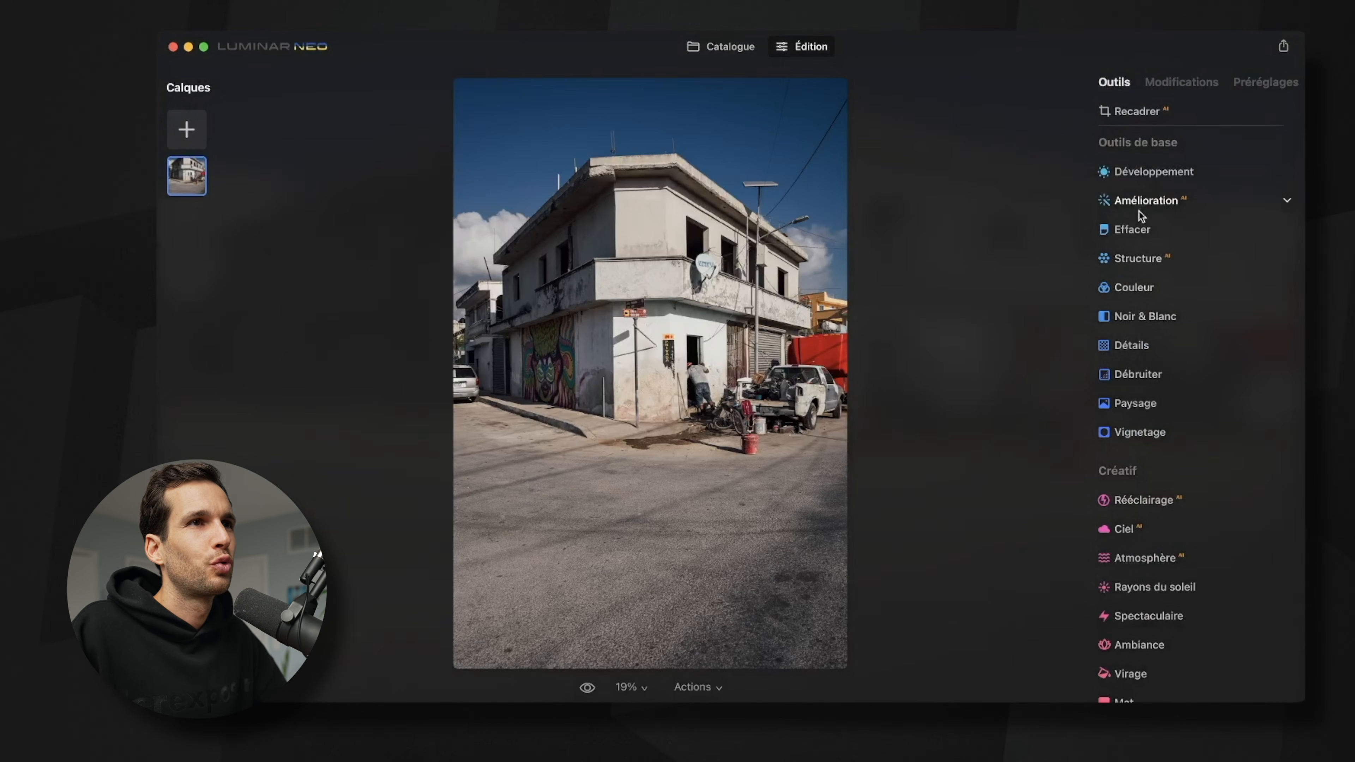
Step: Remove the power lines from the building photo with Effacer, reset the tool, and run the removal again
left_click(1131, 229)
left_click(1188, 451)
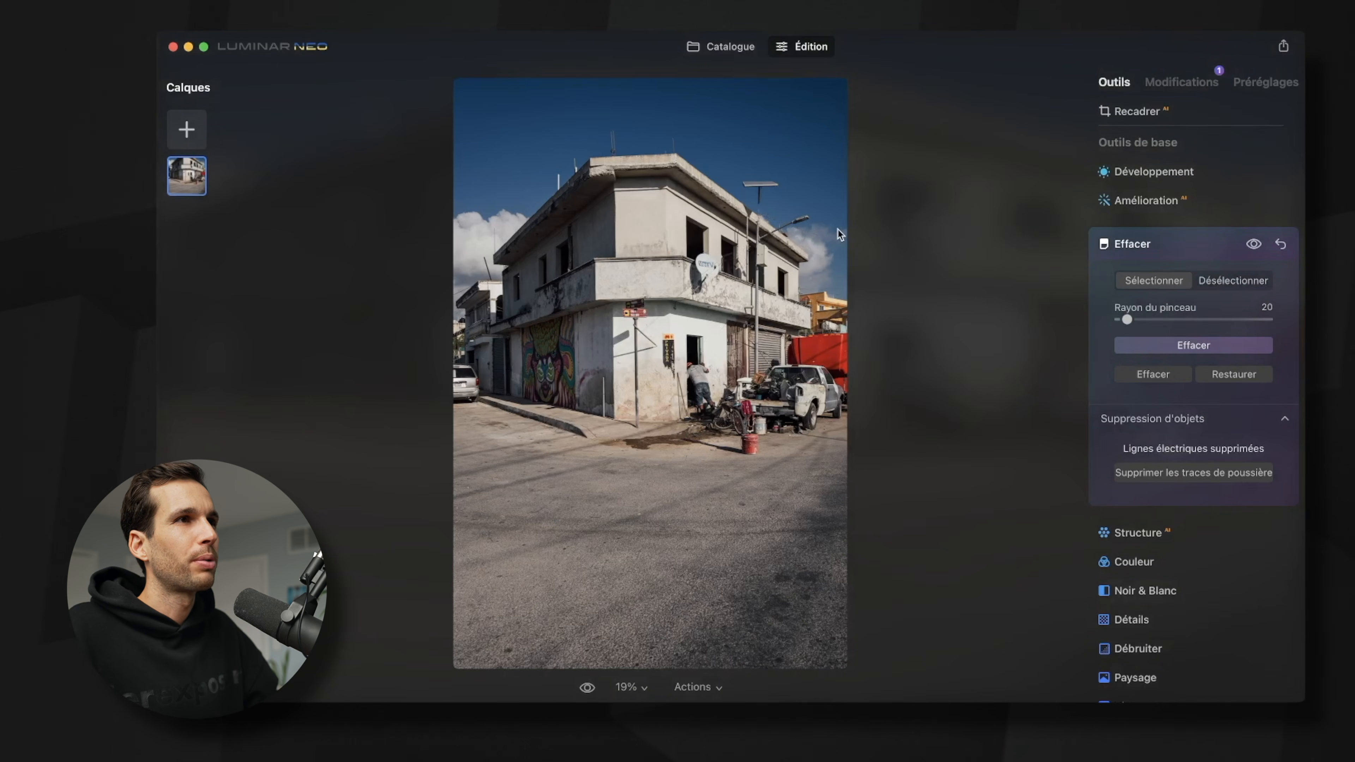
left_click(1280, 245)
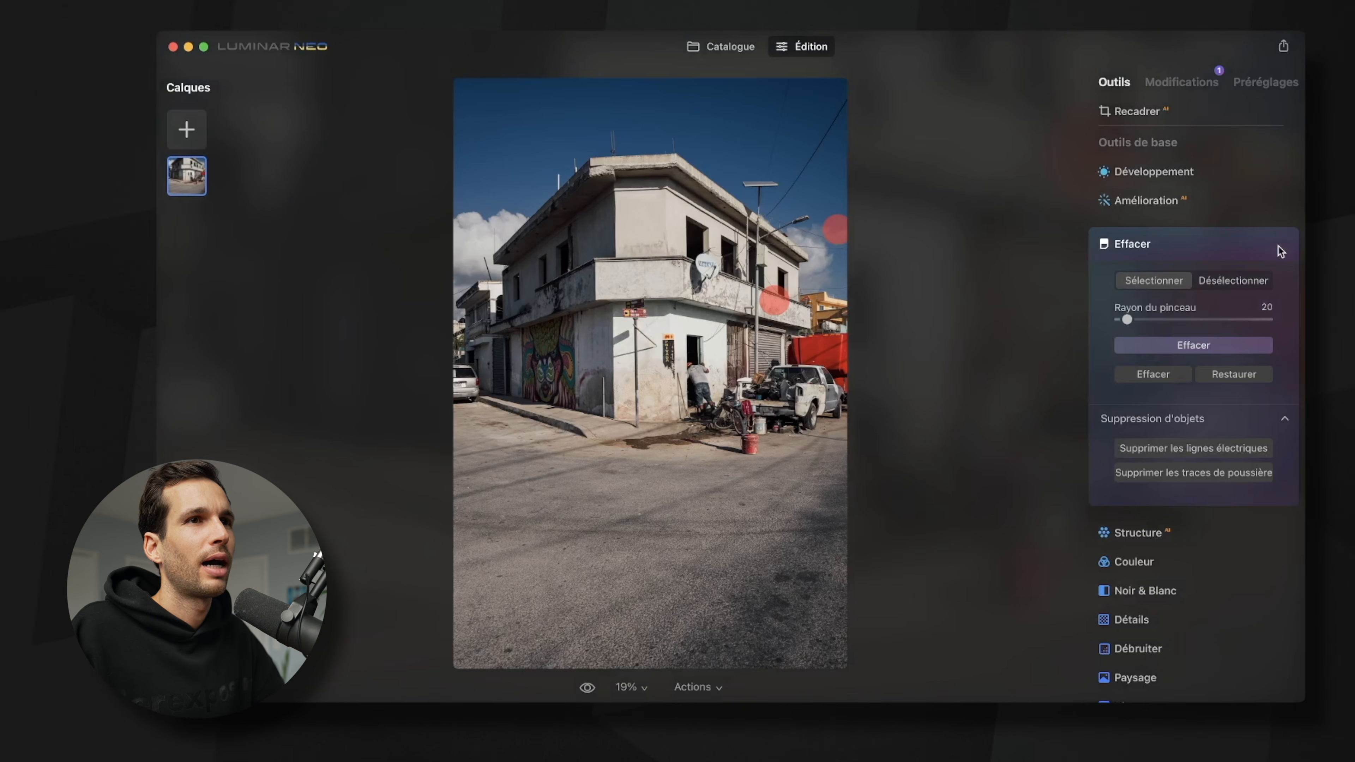
left_click(1184, 450)
Step: Set the brush radius of the applied Effacer edit to 10 and restore the erased part of the street lamp post
left_click(1182, 82)
left_click_drag(1127, 193, 1093, 191)
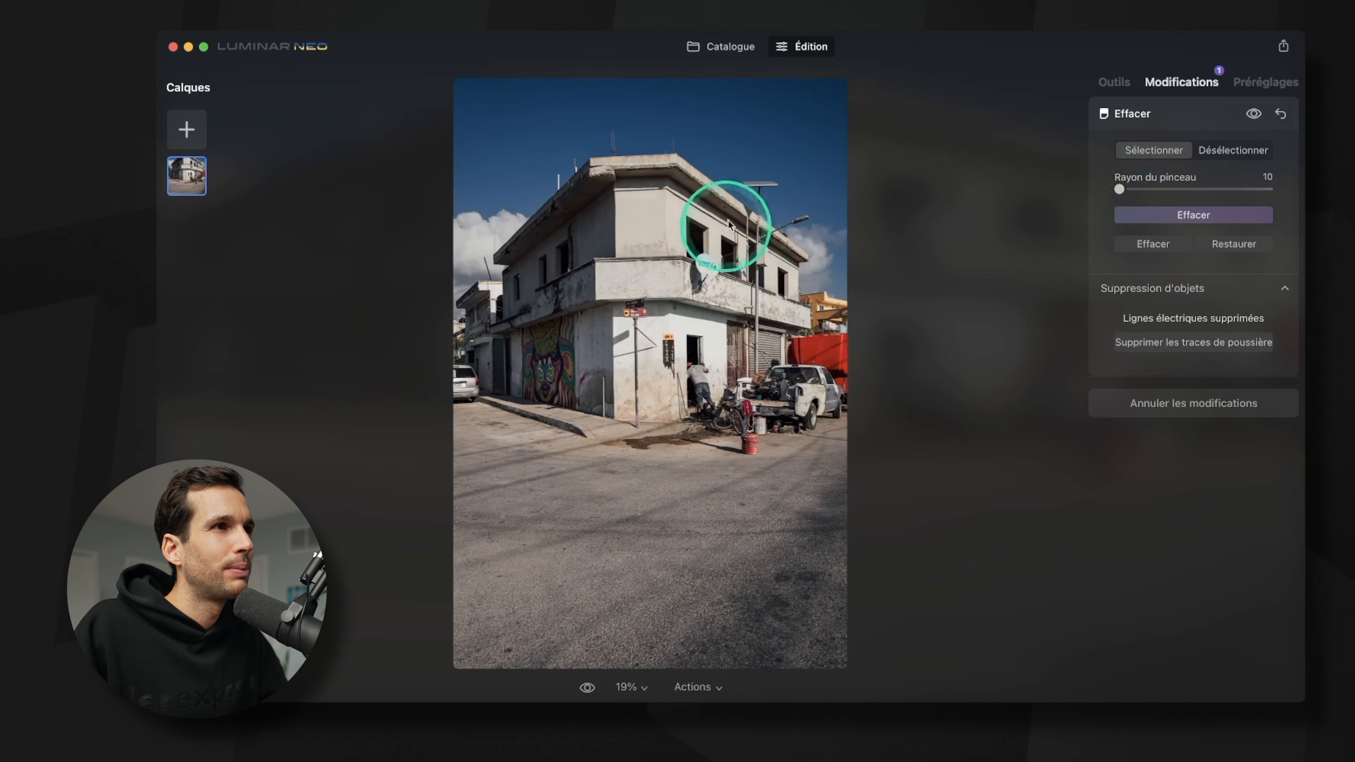
left_click(758, 209)
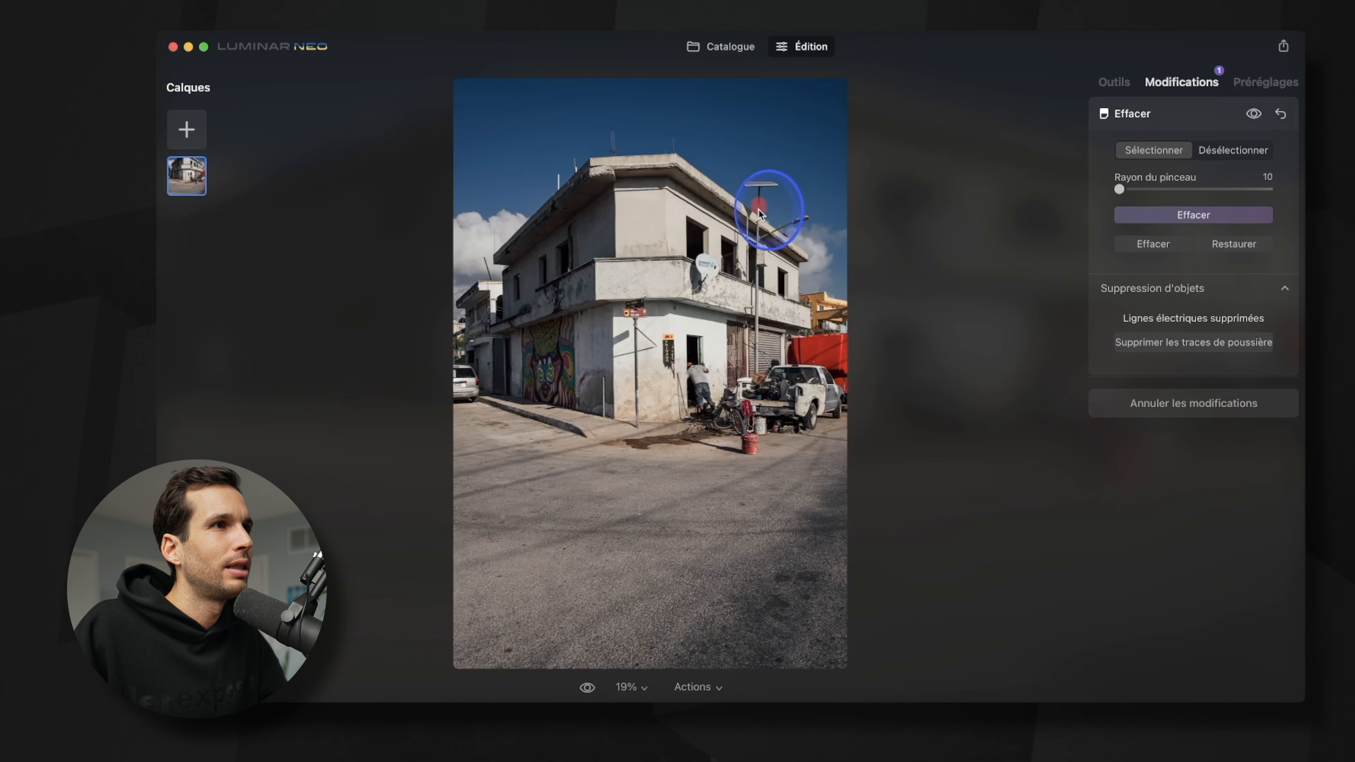
left_click(1230, 245)
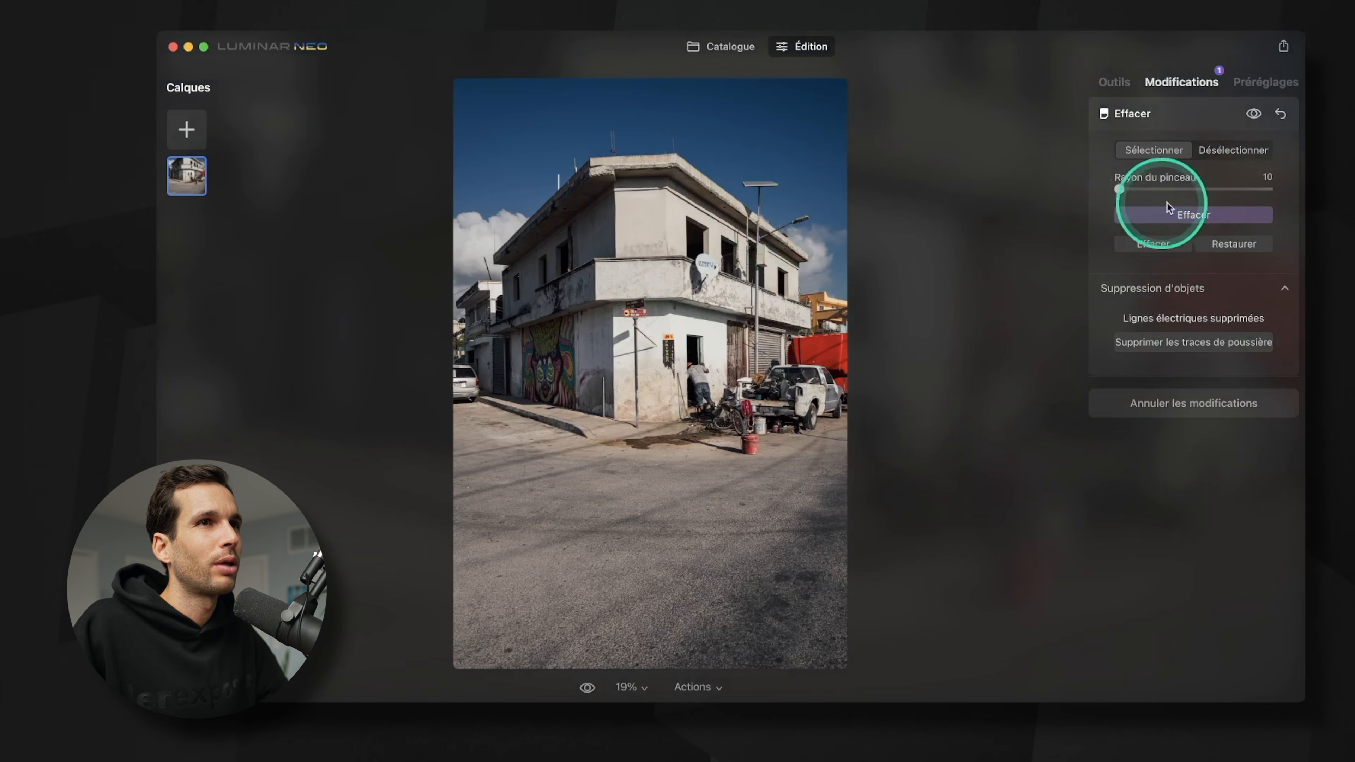
Step: Brush over the arm and lower edge of the satellite dish and restore their original details
scroll(719, 266, "up", 3)
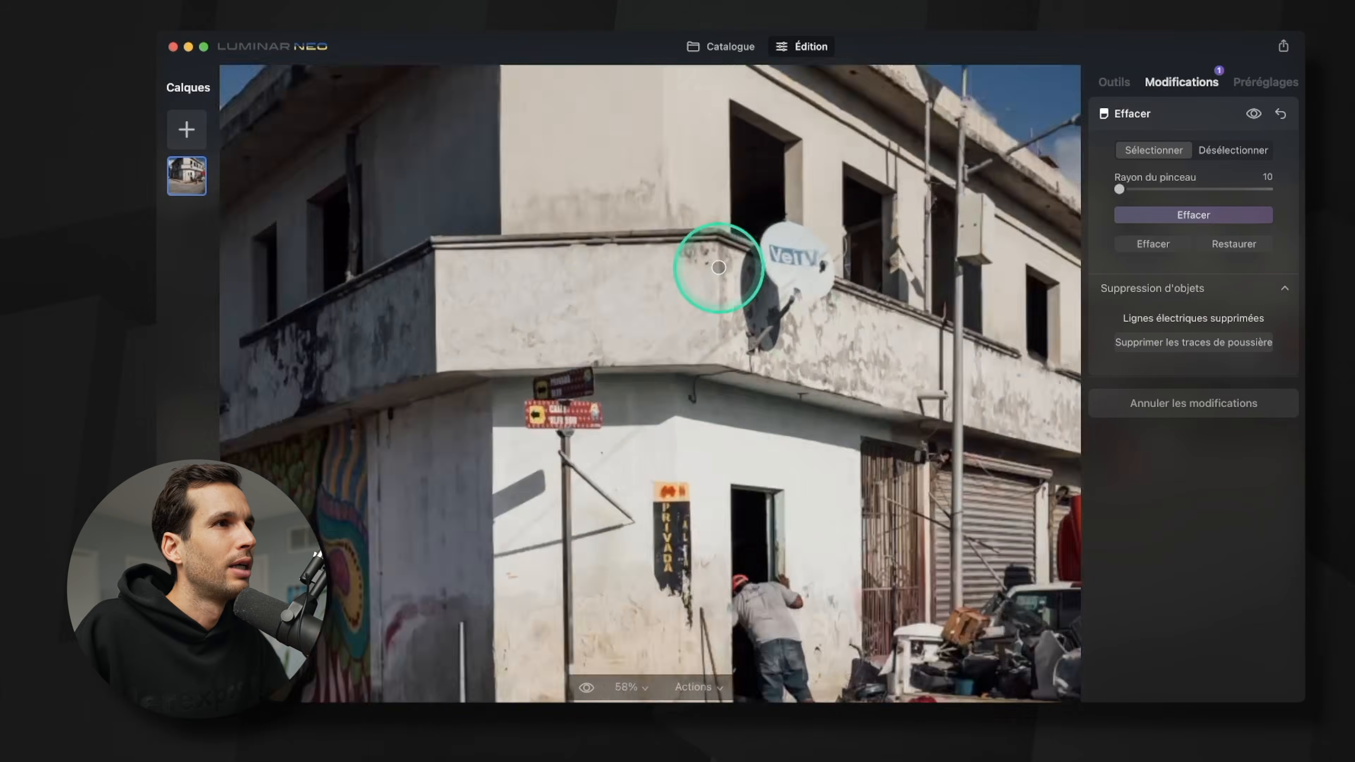
scroll(718, 267, "up", 2)
left_click_drag(854, 266, 817, 304)
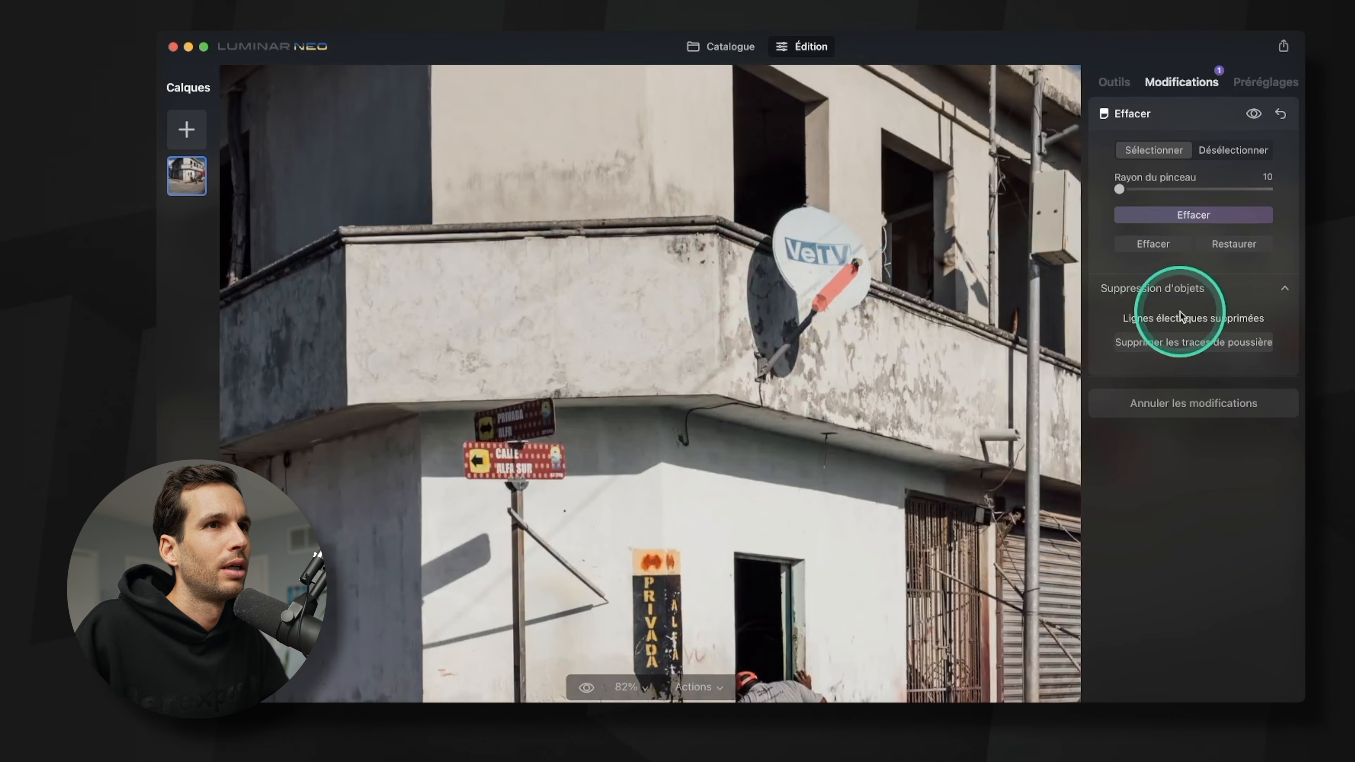
left_click(1231, 243)
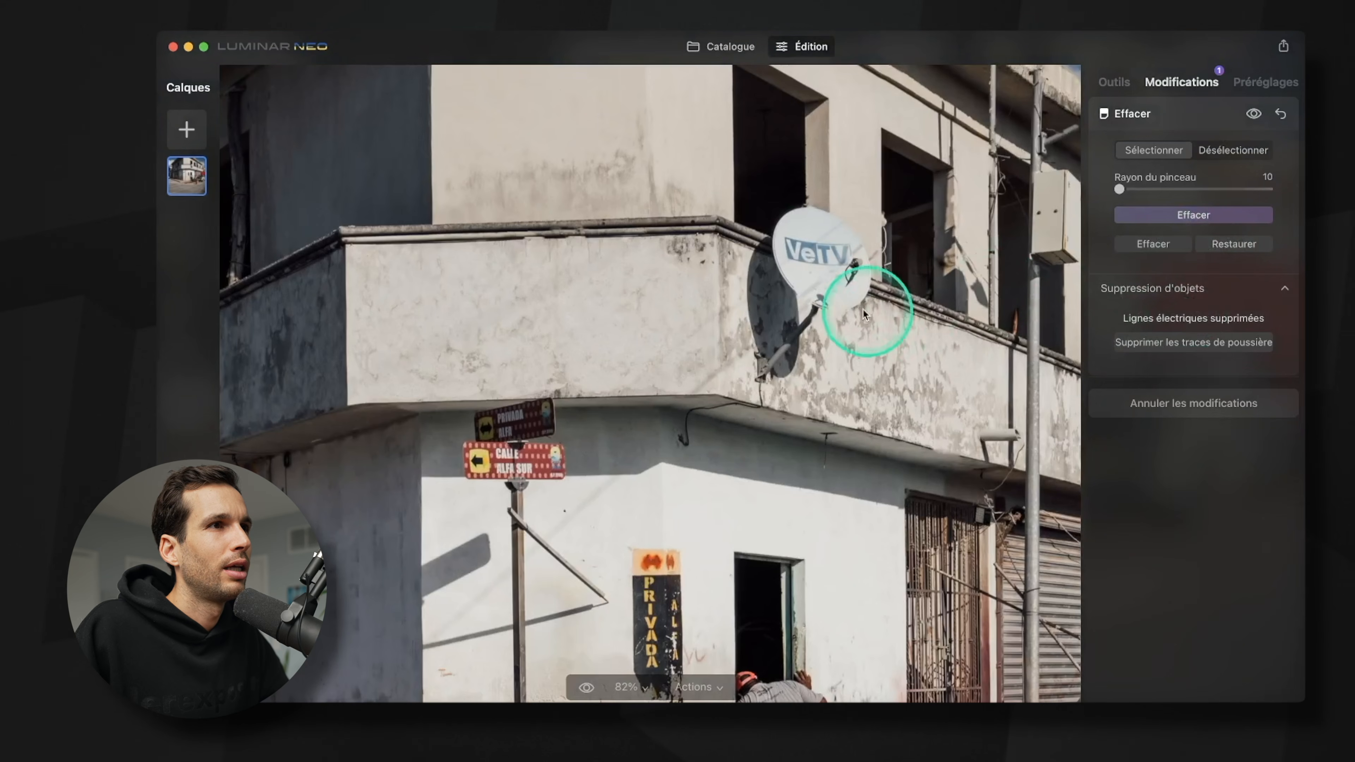
mouse_move(855, 267)
left_mouse_down()
mouse_move(839, 327)
mouse_move(797, 279)
mouse_move(854, 291)
left_mouse_up()
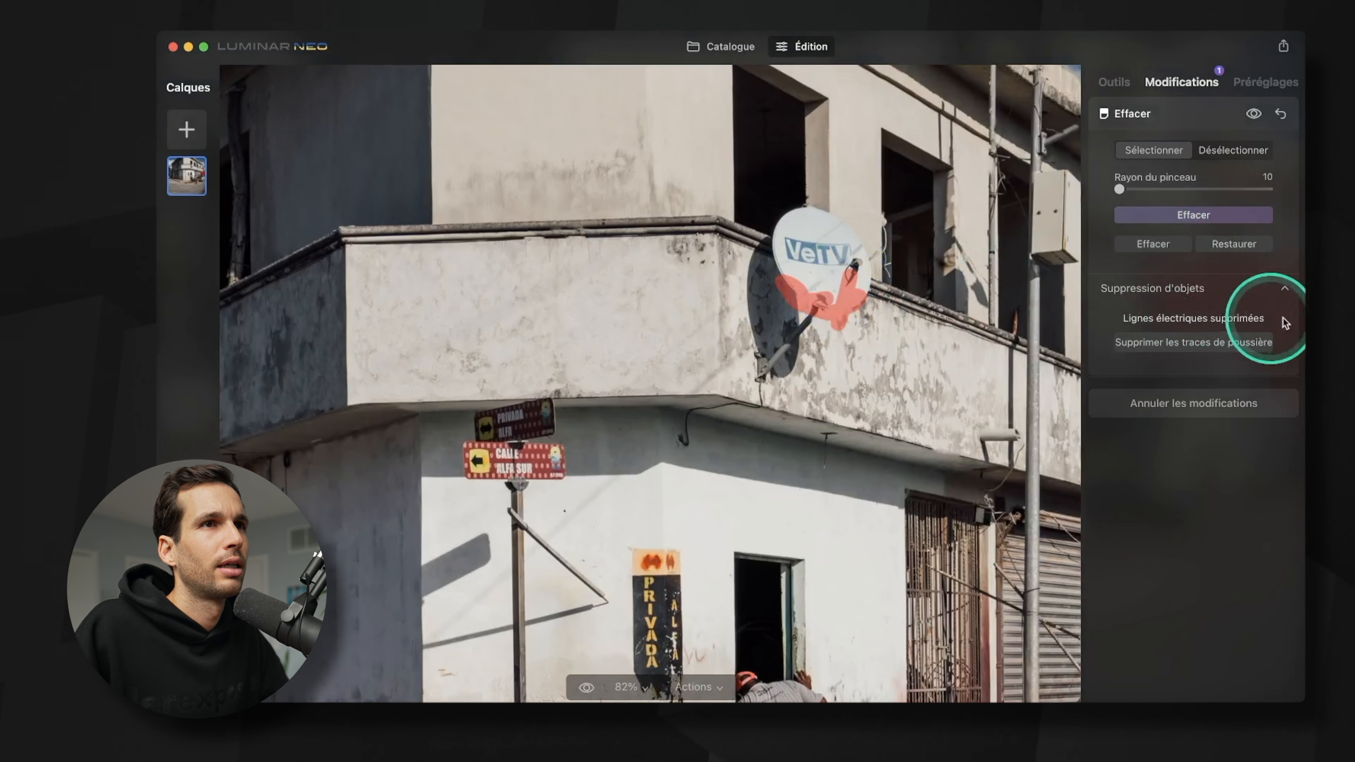
left_click(1238, 244)
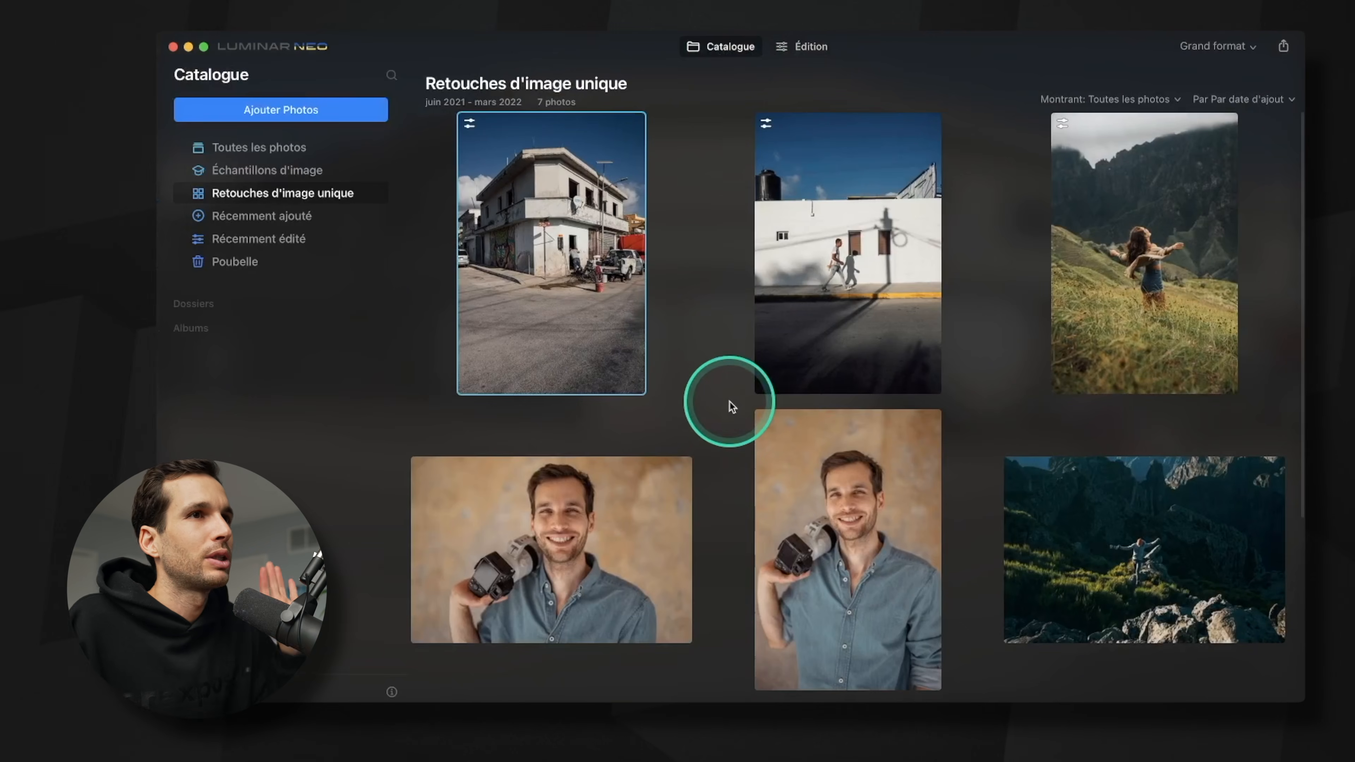
scroll(692, 379, "down", 1)
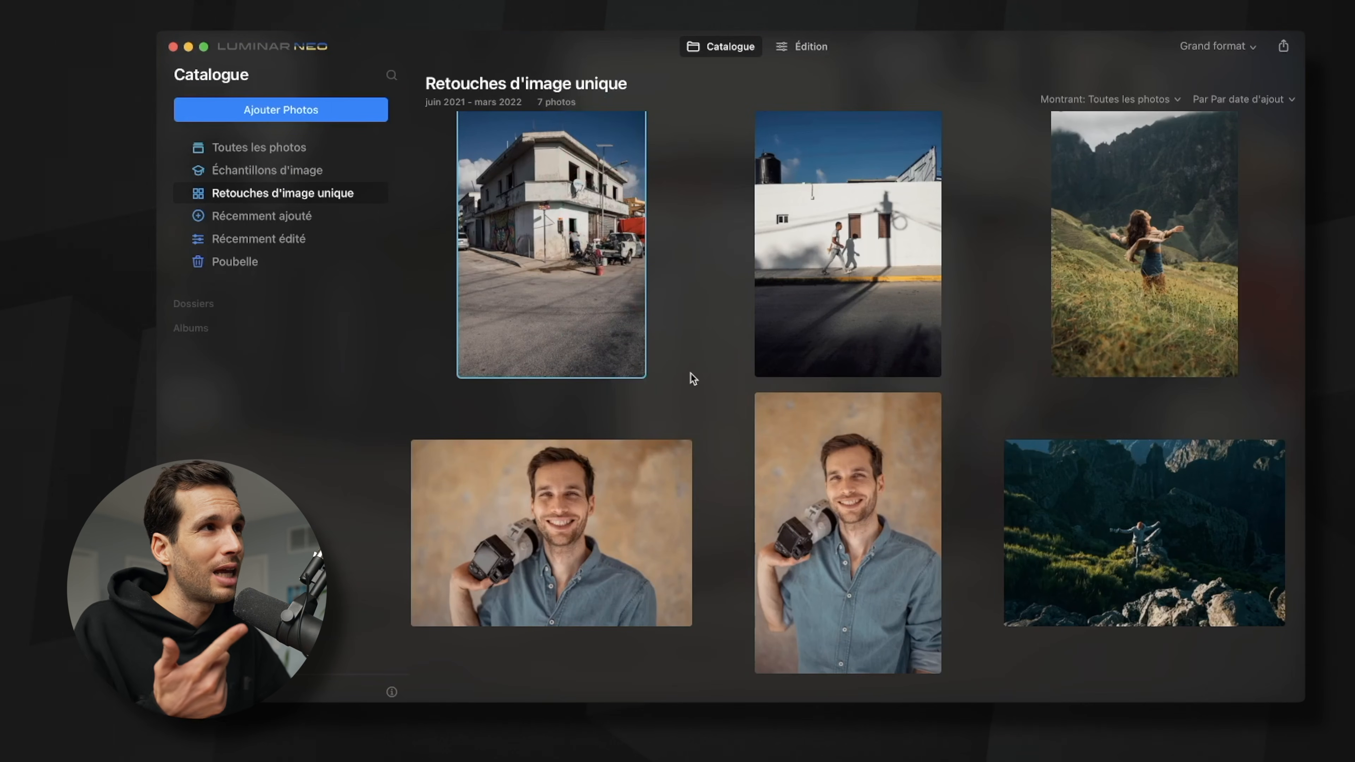
left_click(659, 493)
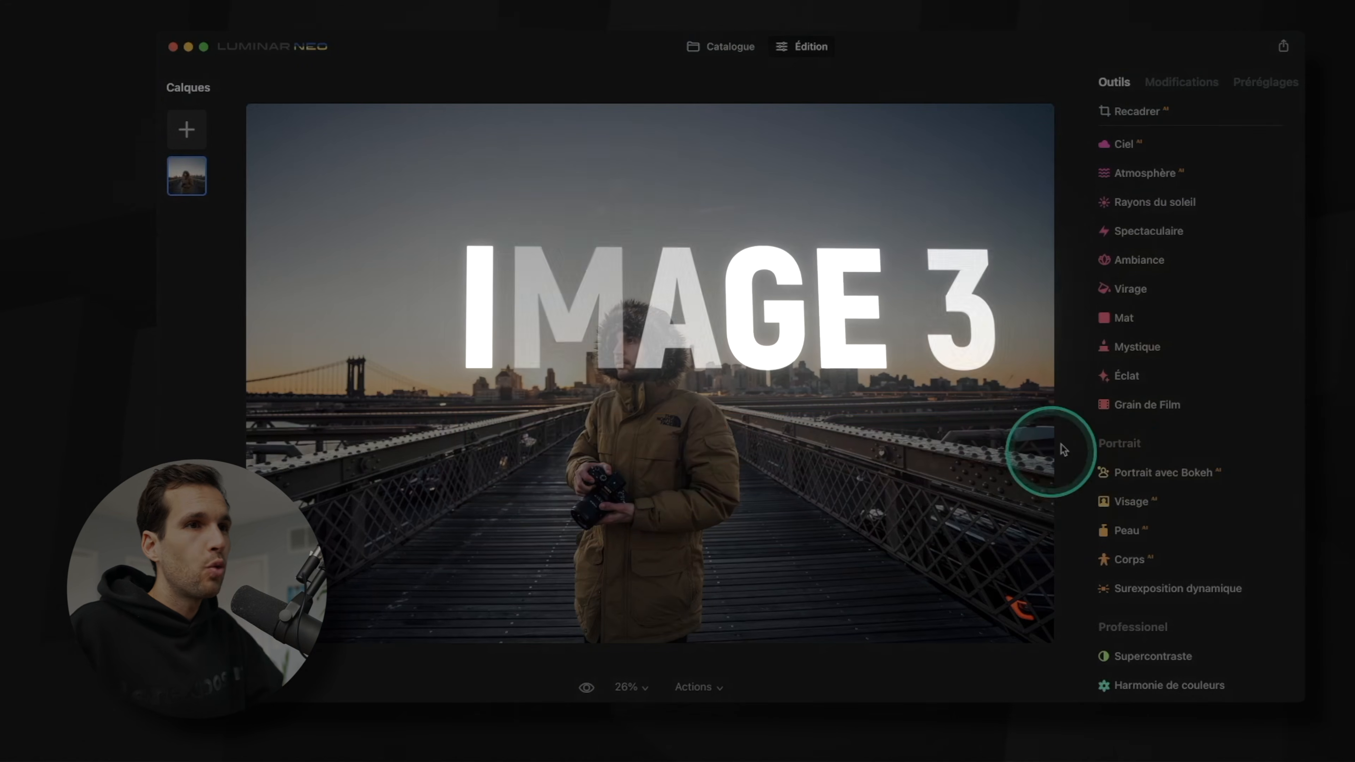
Step: Try Portrait avec Bokeh at Quantité 100 on the bridge portrait, and reduce Quantité to 27
left_click(1134, 473)
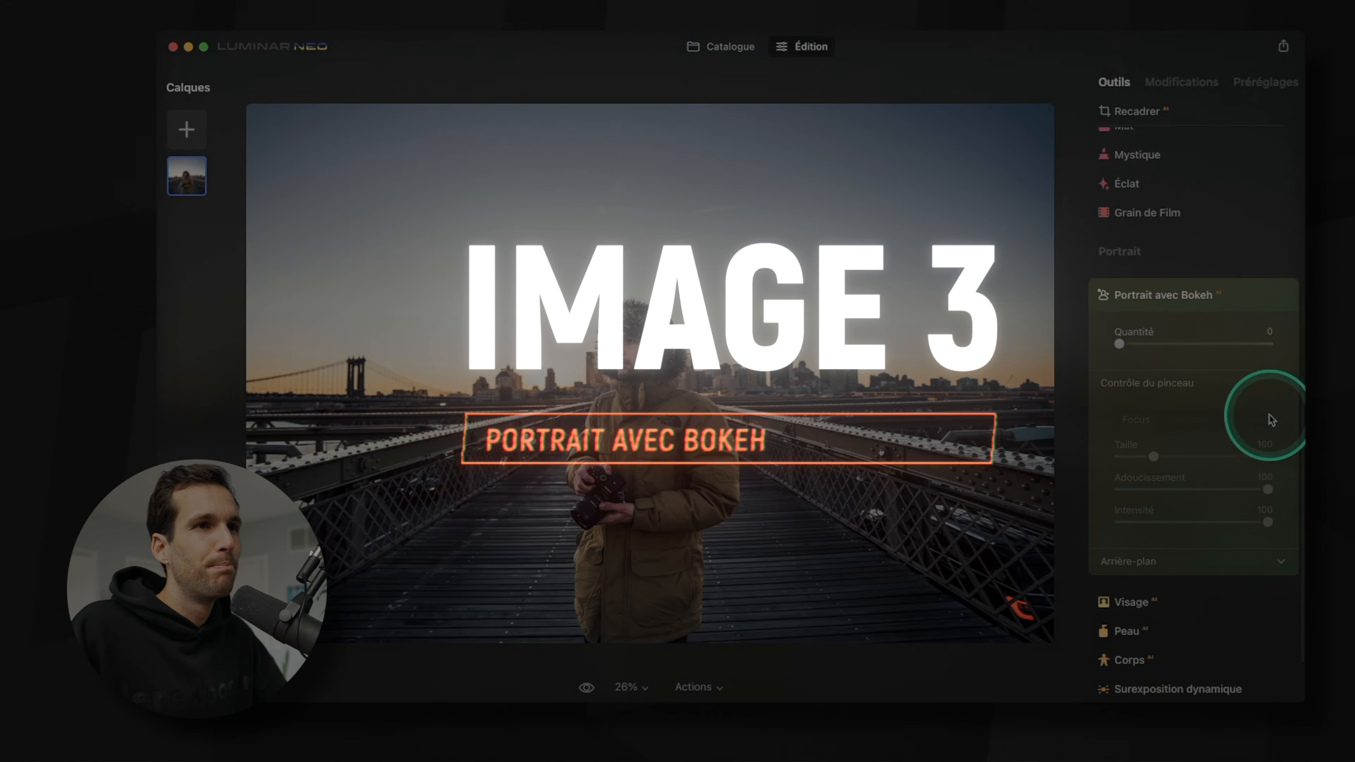
left_click_drag(1120, 342, 1270, 340)
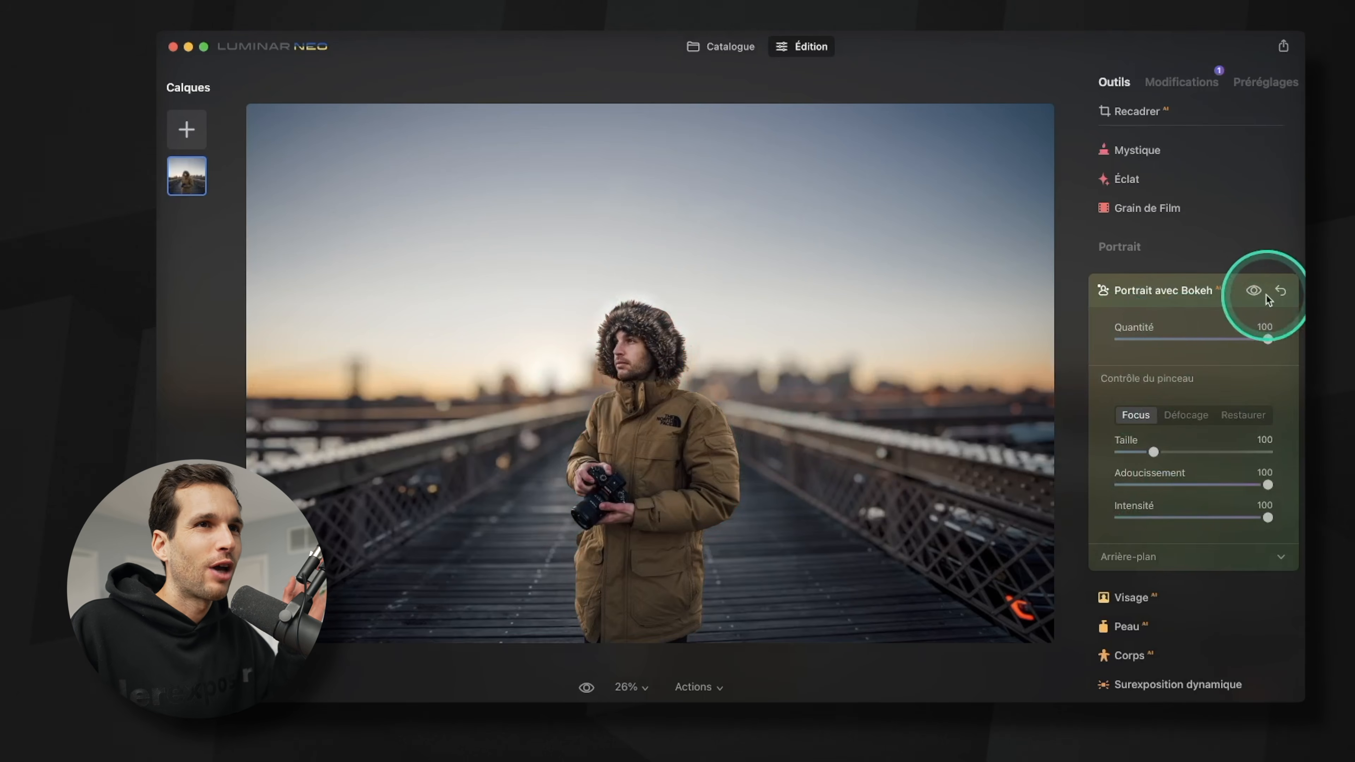
left_click(1254, 291)
left_click(1255, 291)
left_click_drag(1268, 339, 1170, 341)
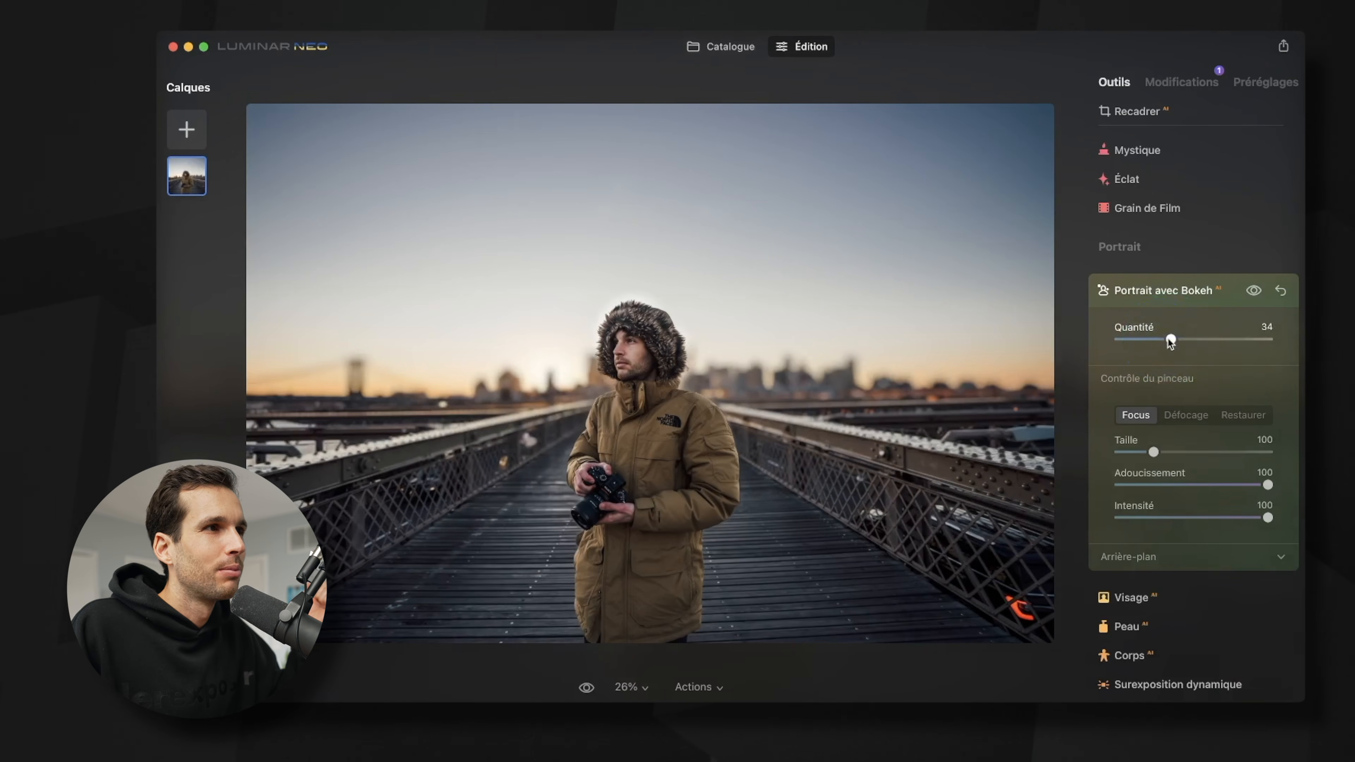
left_click_drag(1151, 341, 1159, 341)
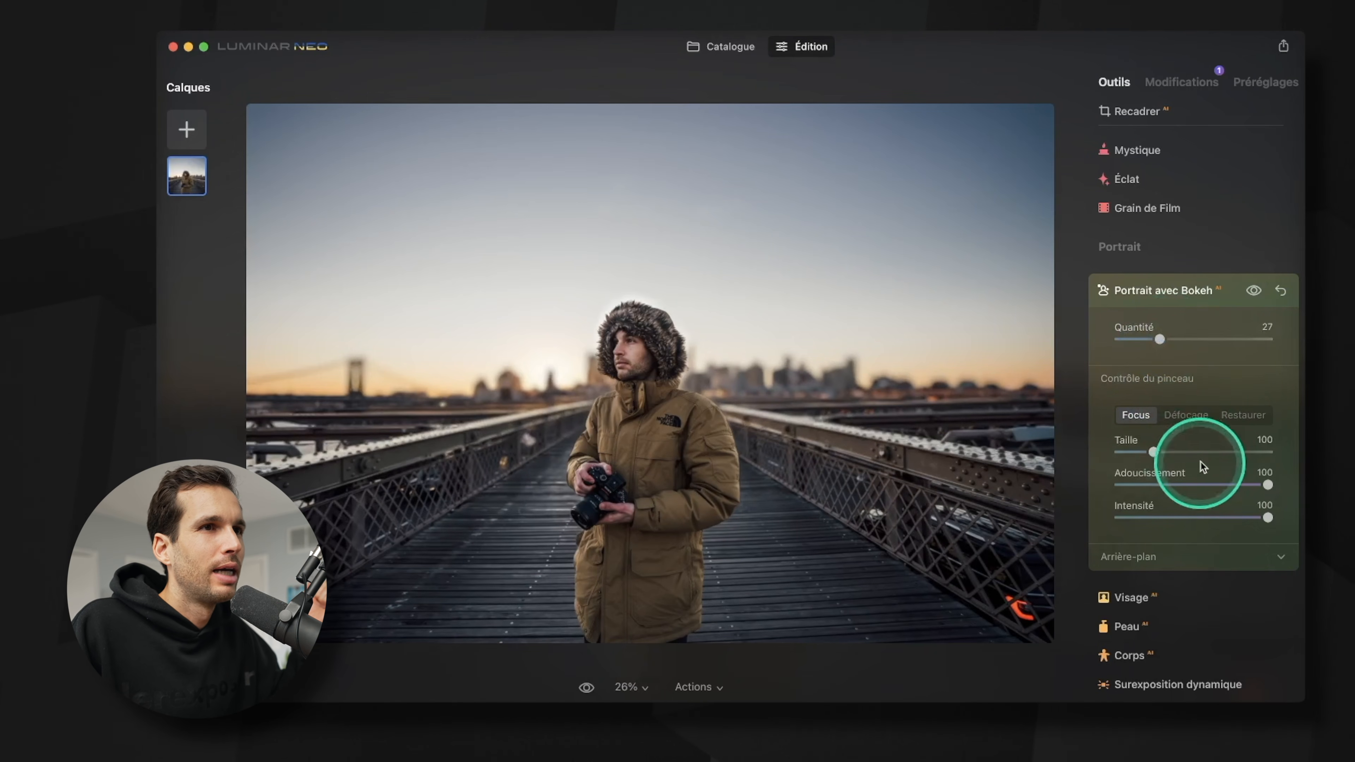
Step: Set Correction de la profondeur to -37 in the background settings of Portrait avec Bokeh
scroll(1208, 494, "down", 1)
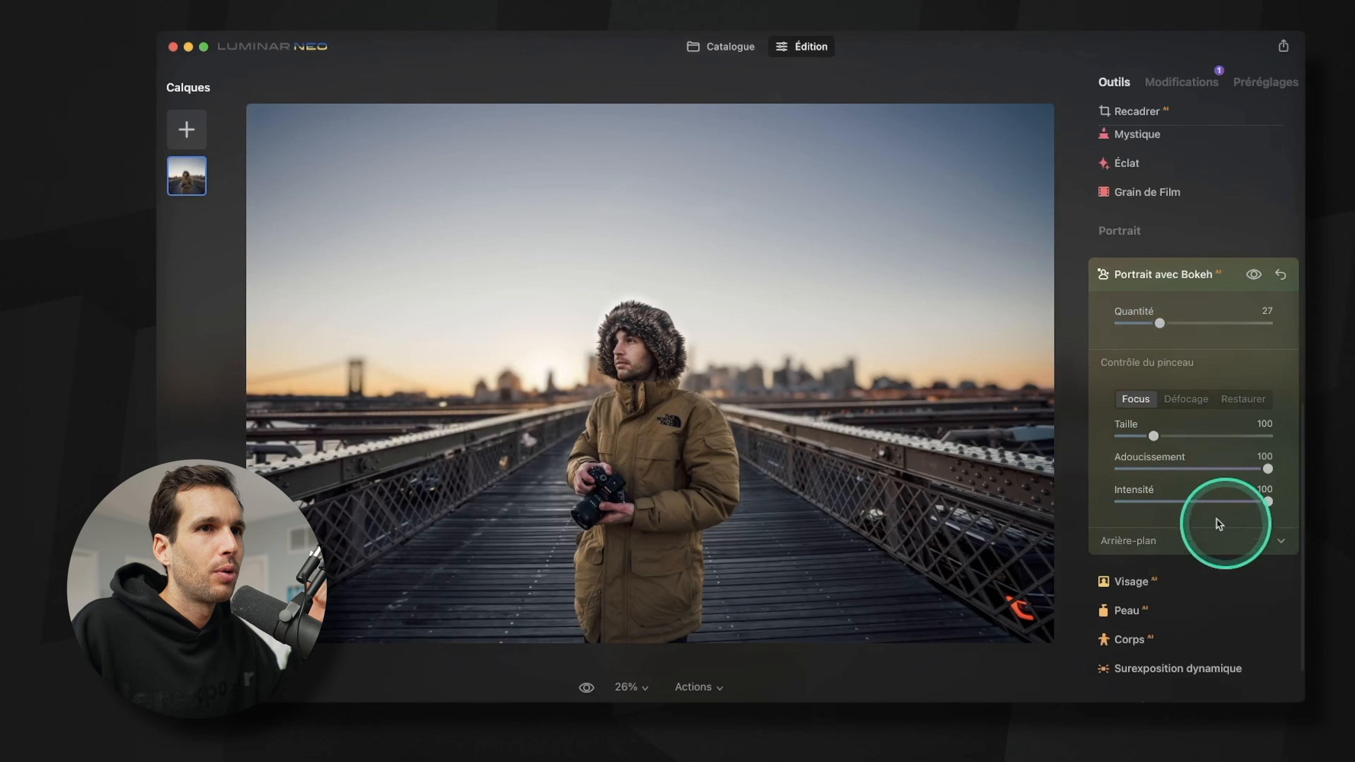
left_click(1183, 544)
scroll(1238, 577, "down", 3)
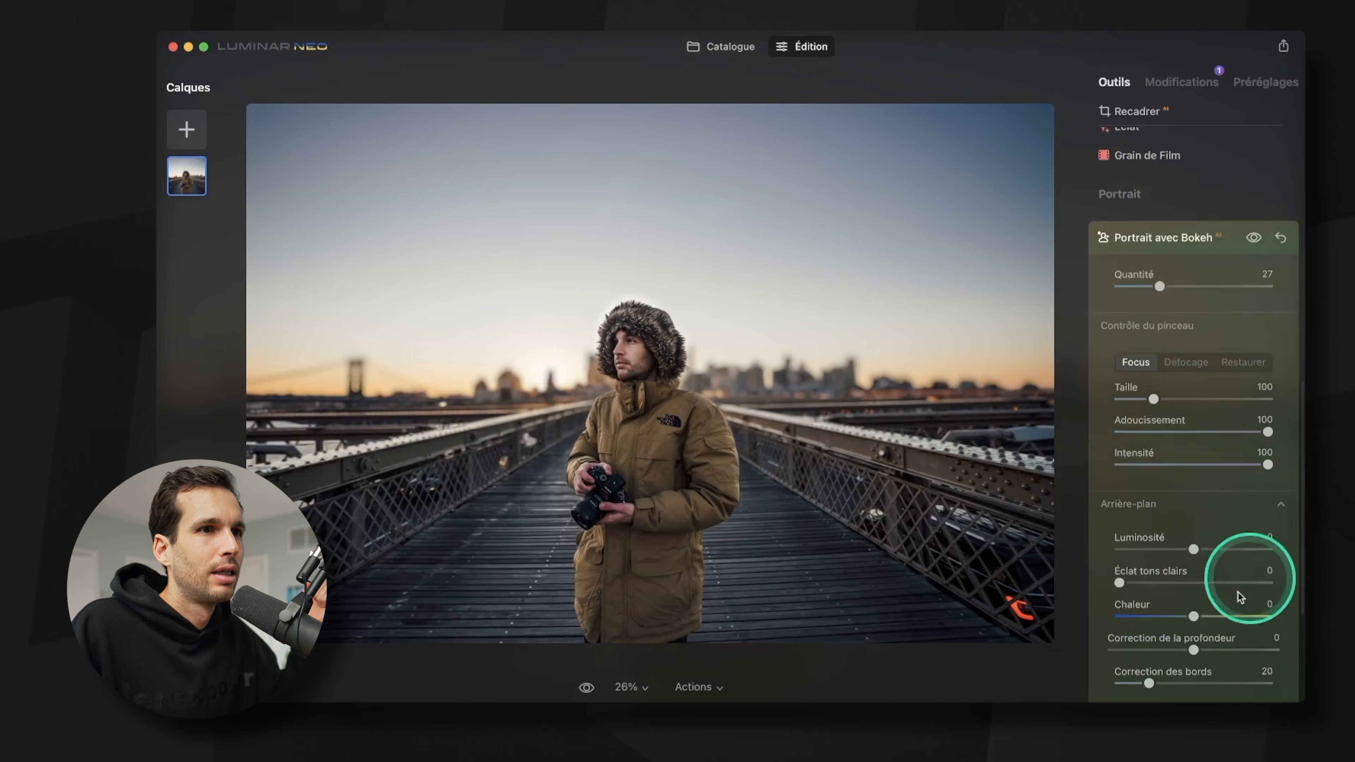
mouse_move(1119, 525)
left_mouse_down()
mouse_move(1193, 524)
mouse_move(1120, 525)
left_mouse_up()
mouse_move(1193, 592)
left_mouse_down()
mouse_move(1263, 594)
mouse_move(1093, 598)
mouse_move(1176, 599)
left_mouse_up()
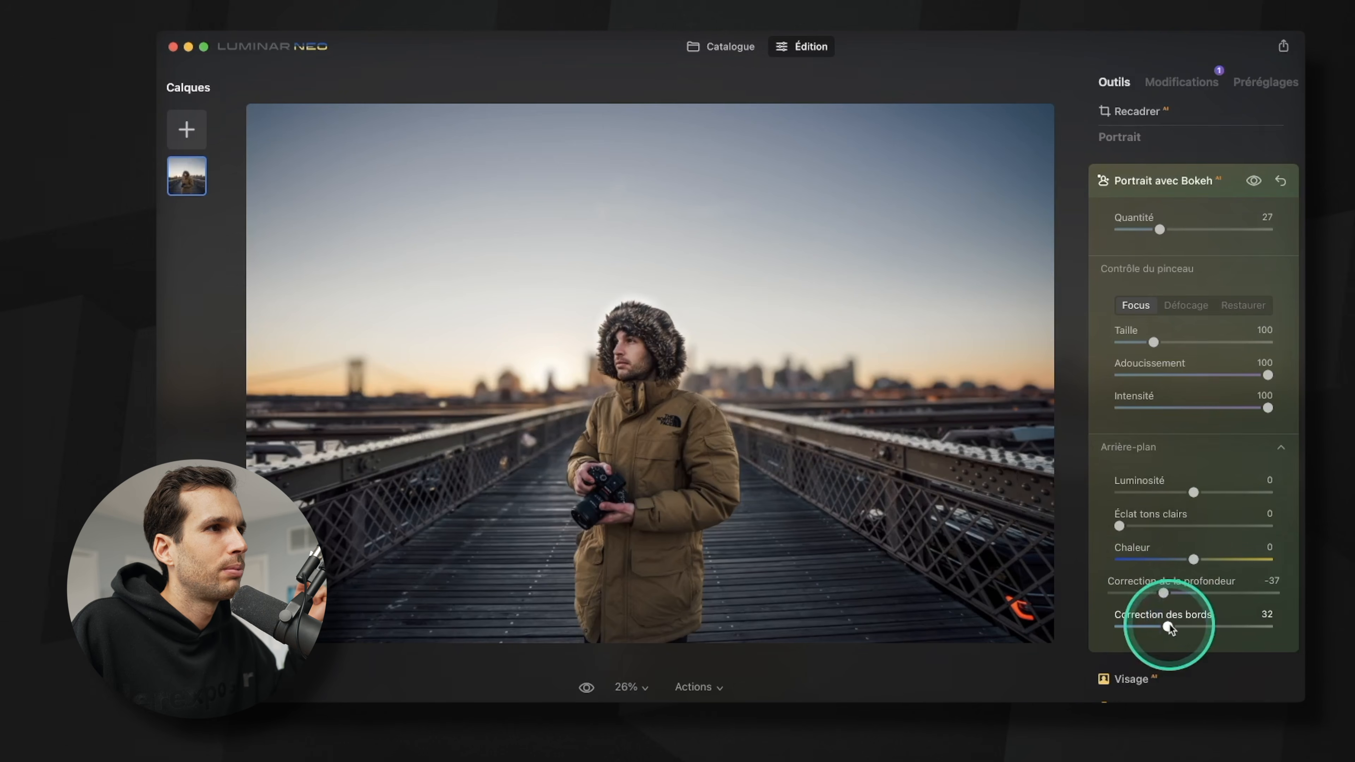
Step: Try Correction des bords at 27 and compare the portrait with and without the Portrait avec Bokeh effect
left_click_drag(1169, 627, 1161, 626)
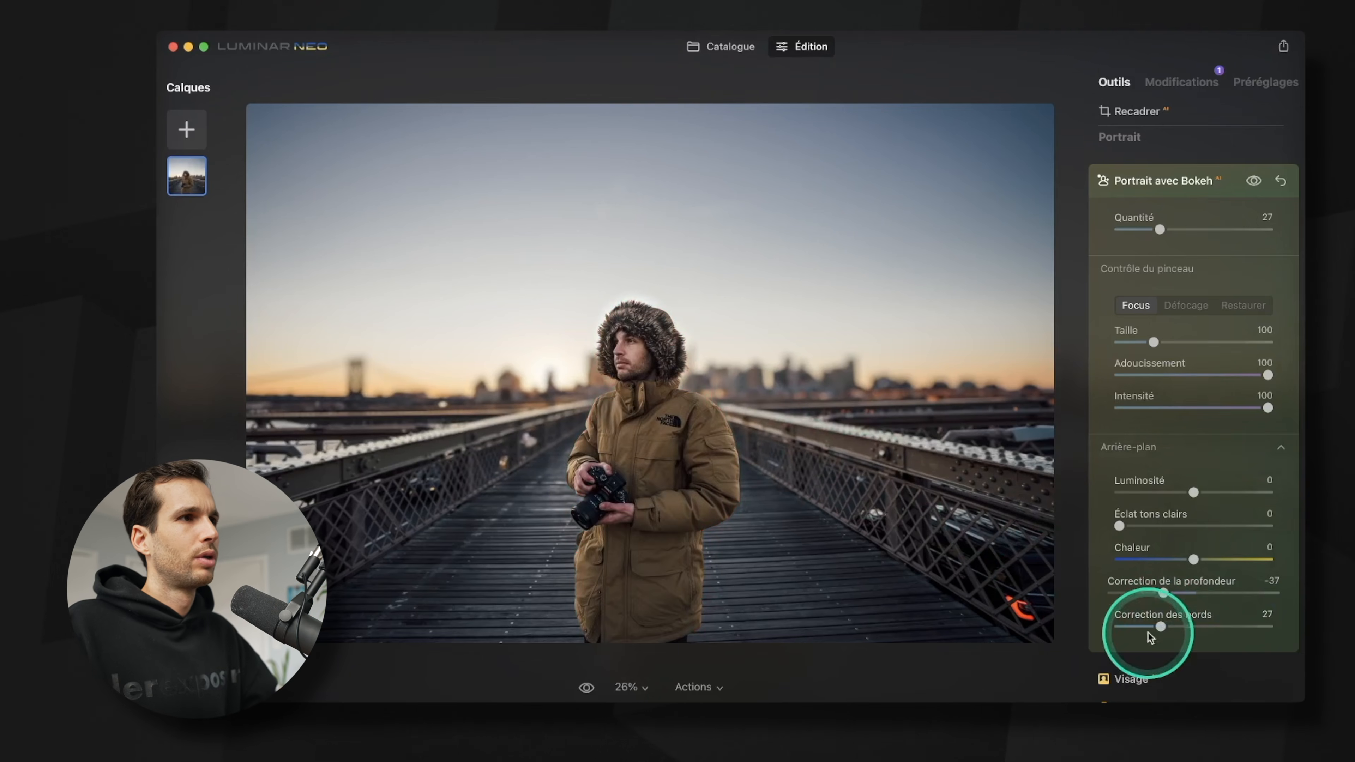
left_click(1254, 180)
left_click(1255, 181)
left_click(1255, 181)
left_click(1255, 181)
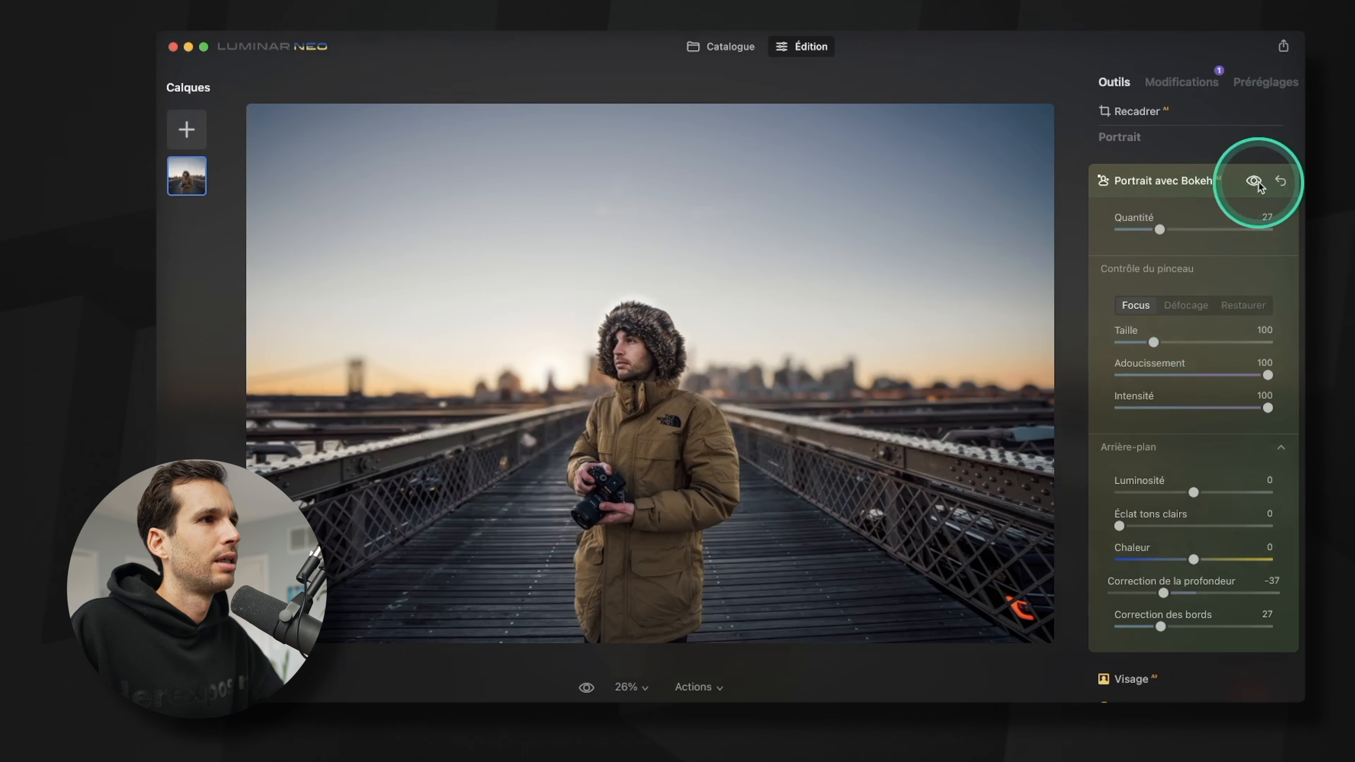
Step: Reduce the Quantité of Portrait avec Bokeh to 6 and set Correction des bords to 73
scroll(1214, 441, "up", 2)
left_click(1125, 268)
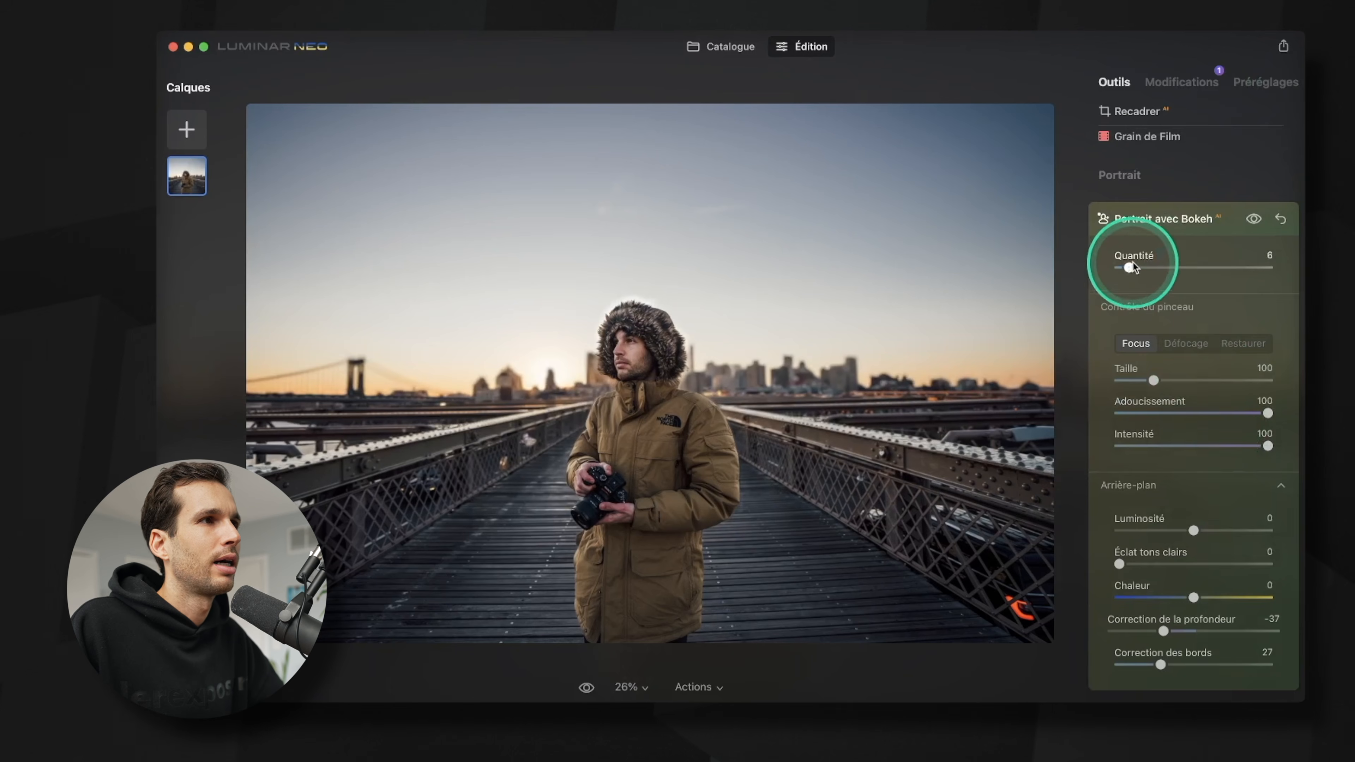
scroll(1168, 432, "down", 3)
left_click(1224, 612)
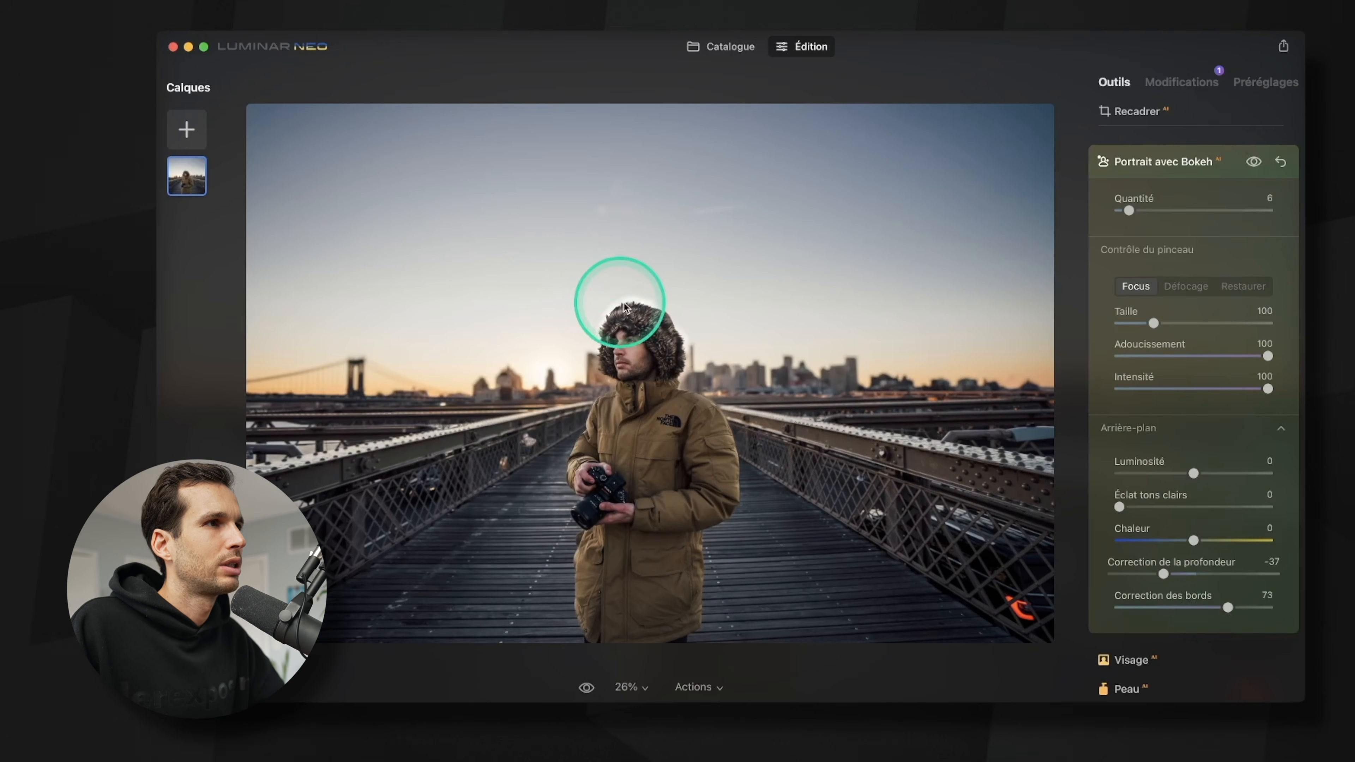
Step: Check the edges around the fur hood, and set Correction de la profondeur to -80 and Correction des bords to 0
scroll(625, 303, "up", 5)
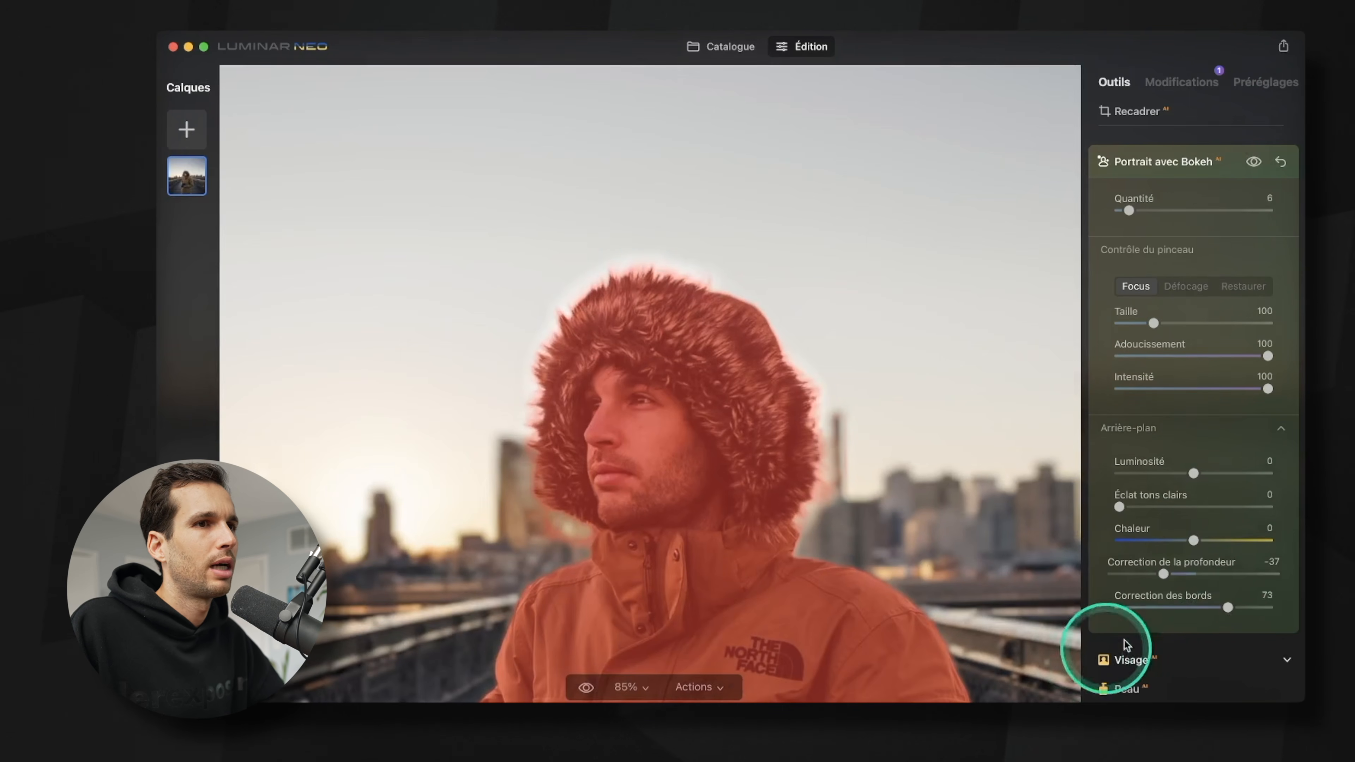
left_click(1173, 574)
left_click_drag(1173, 574, 1198, 575)
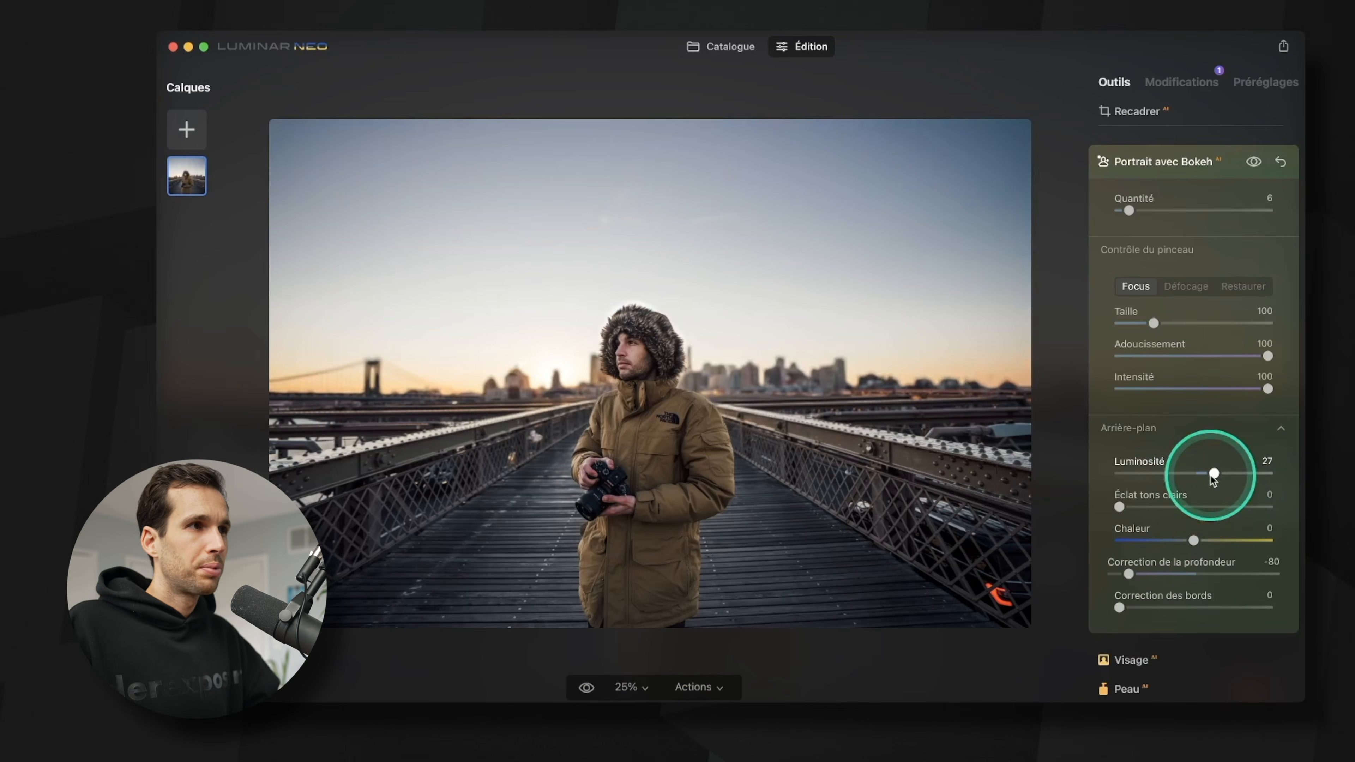
Step: Raise the background's Luminosité to 45 and Éclat tons clairs to 16
mouse_move(1214, 474)
left_mouse_down()
mouse_move(1266, 476)
mouse_move(1106, 471)
mouse_move(1228, 475)
left_mouse_up()
left_click_drag(1120, 507, 1147, 511)
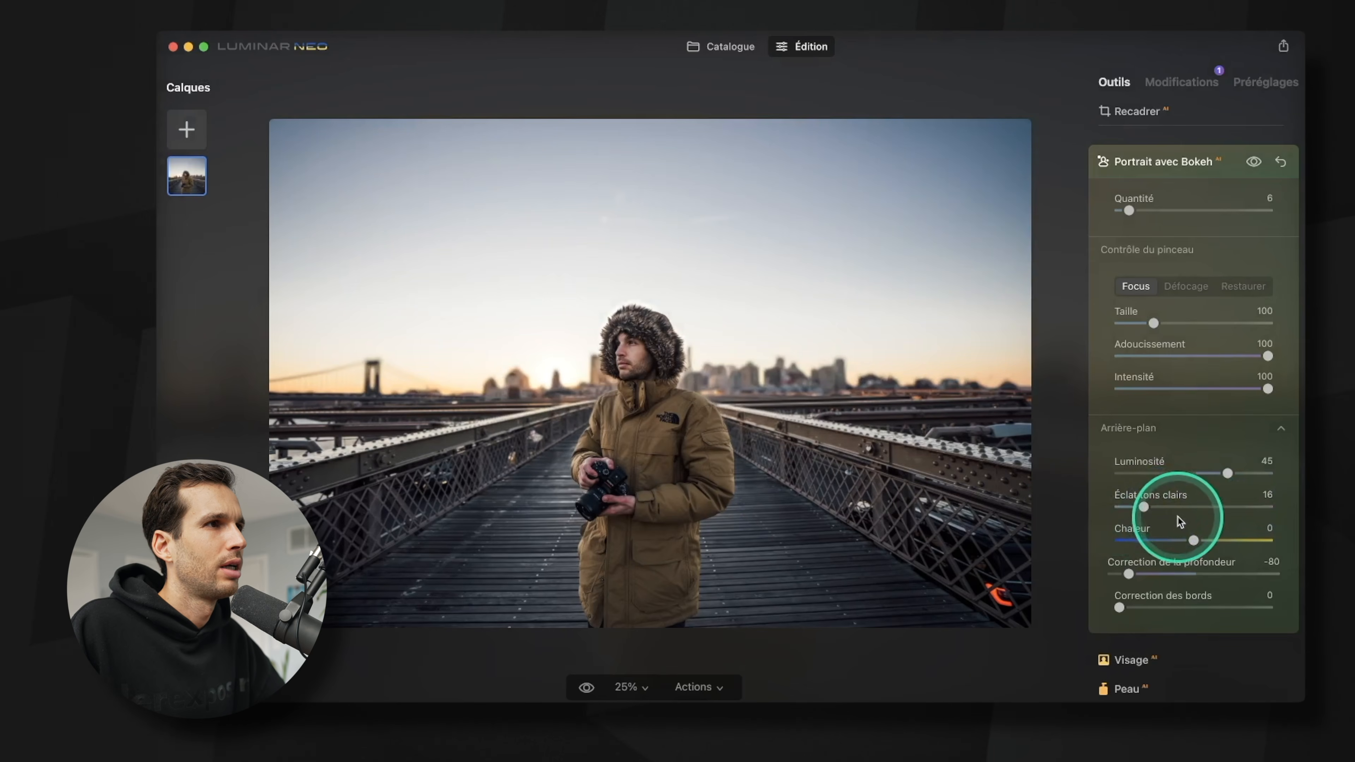
Step: Brush Focus over the sky just above the fur hood, and compare the portrait with and without Portrait avec Bokeh
mouse_move(635, 305)
scroll(642, 310, "up", 1)
scroll(642, 310, "up", 5)
left_click(642, 299)
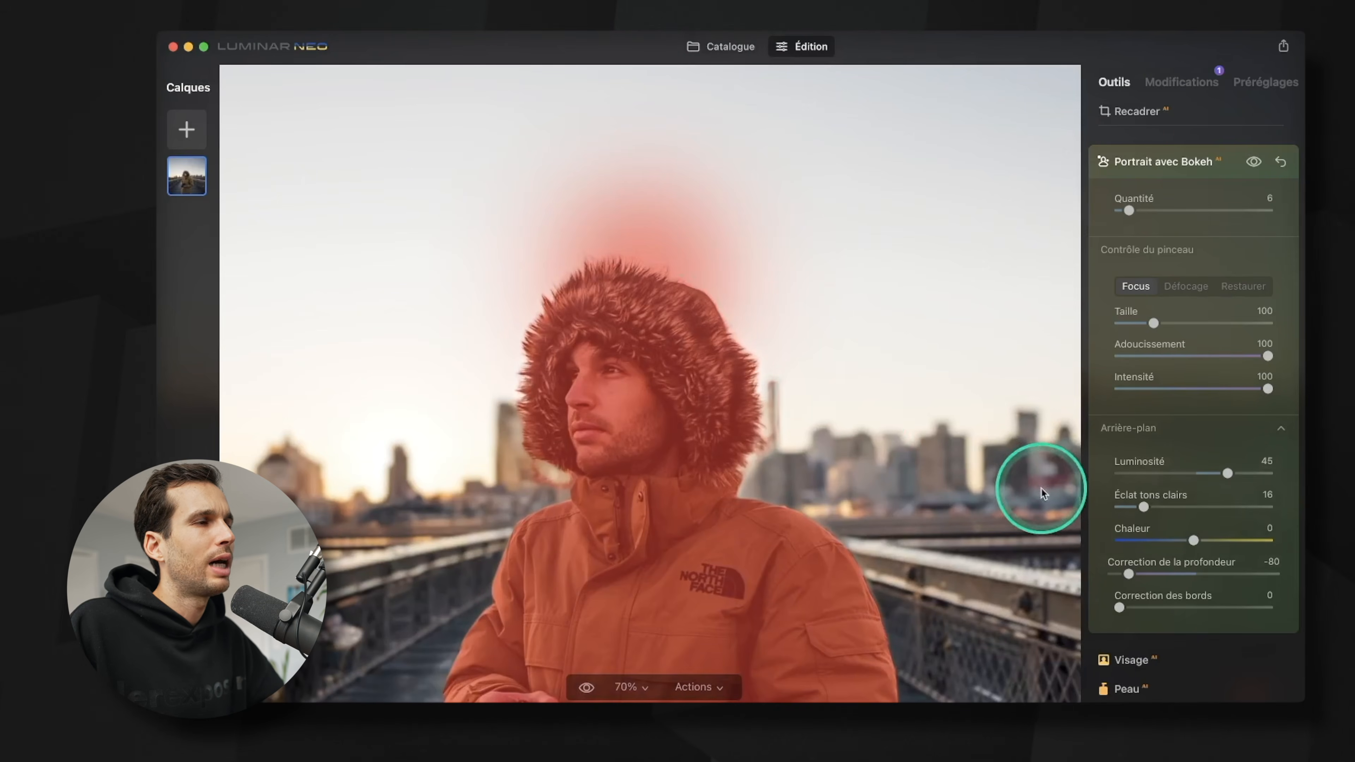
scroll(862, 419, "down", 5)
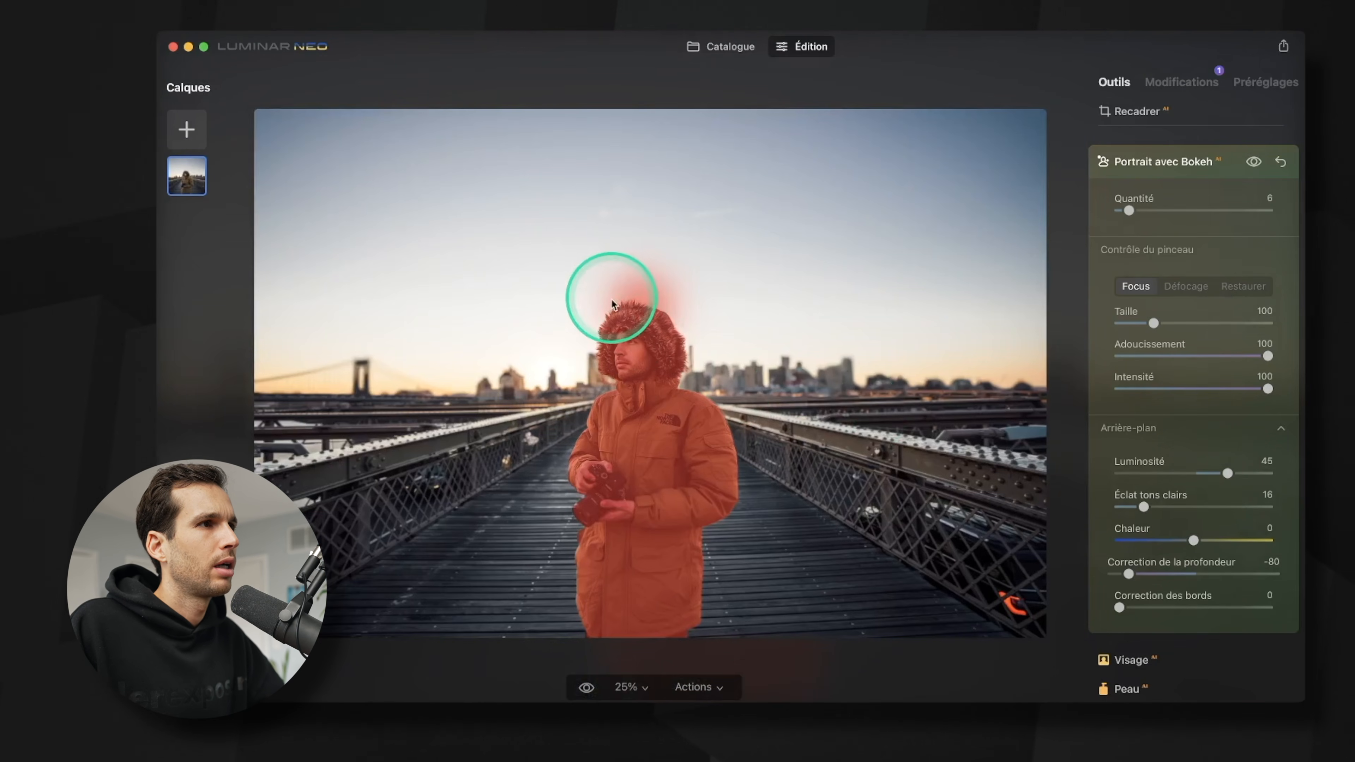
left_click(1254, 163)
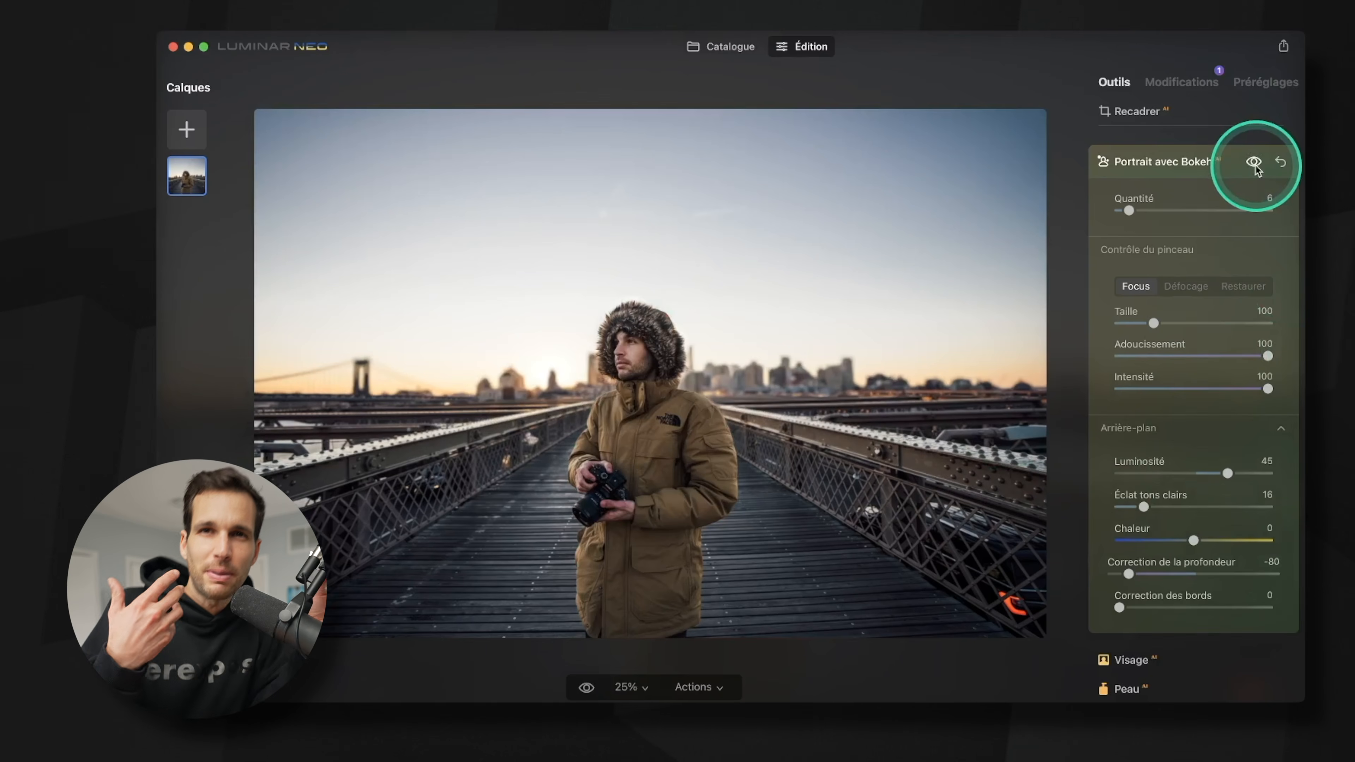